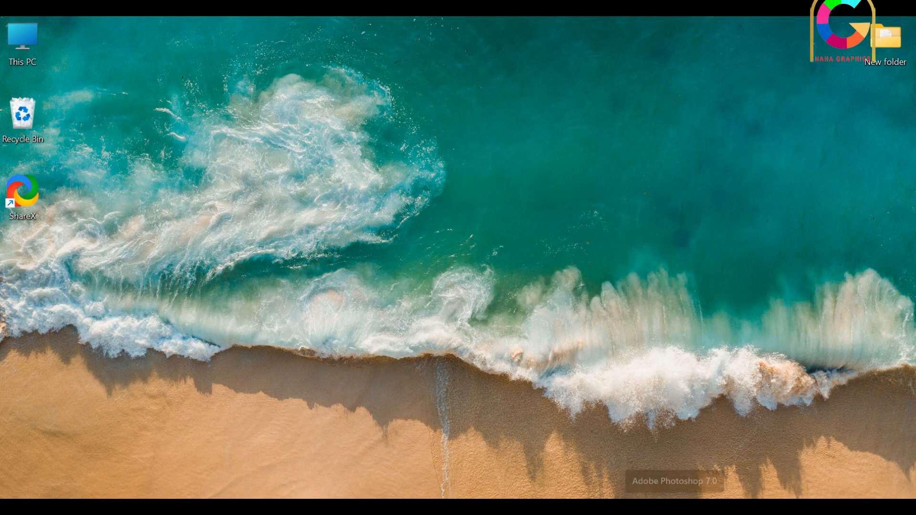
Start Adobe Photoshop and create a white RGB document 800 pixels wide and 450 pixels high at 72 pixels/inch
click(675, 507)
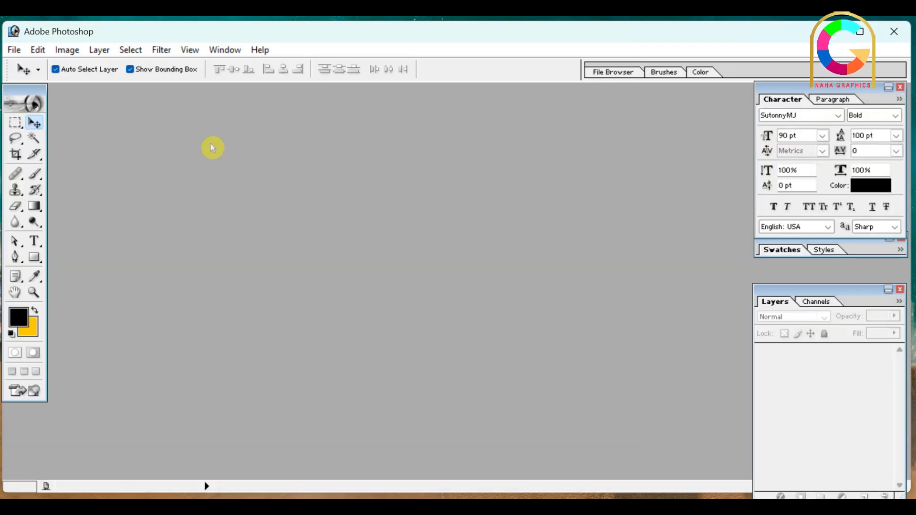
click(14, 51)
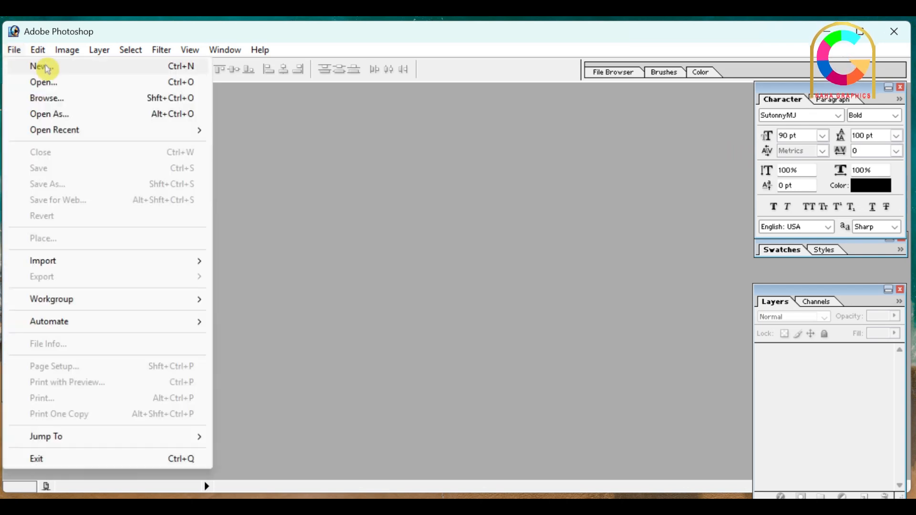
click(41, 65)
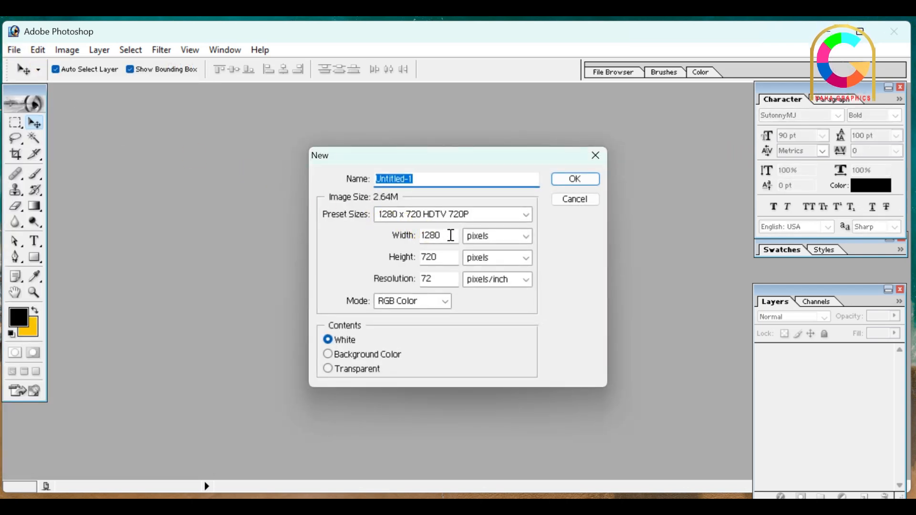
click(501, 217)
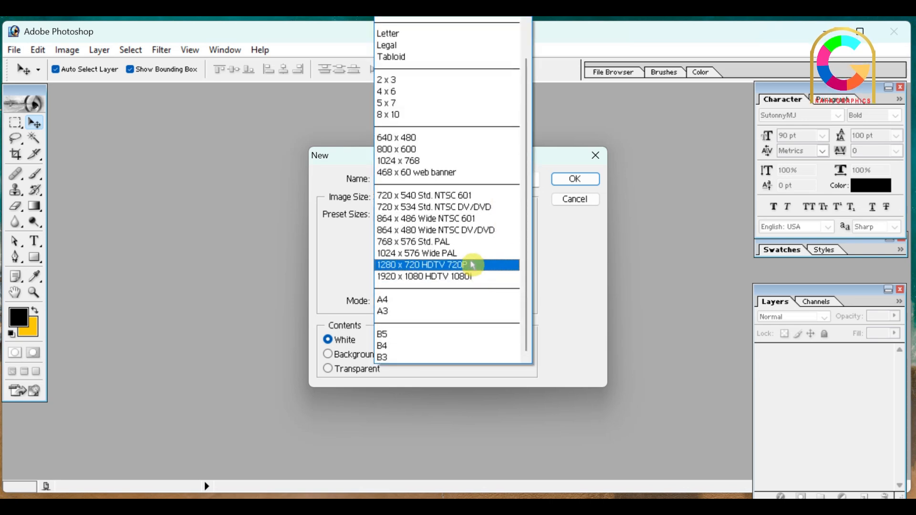
click(570, 257)
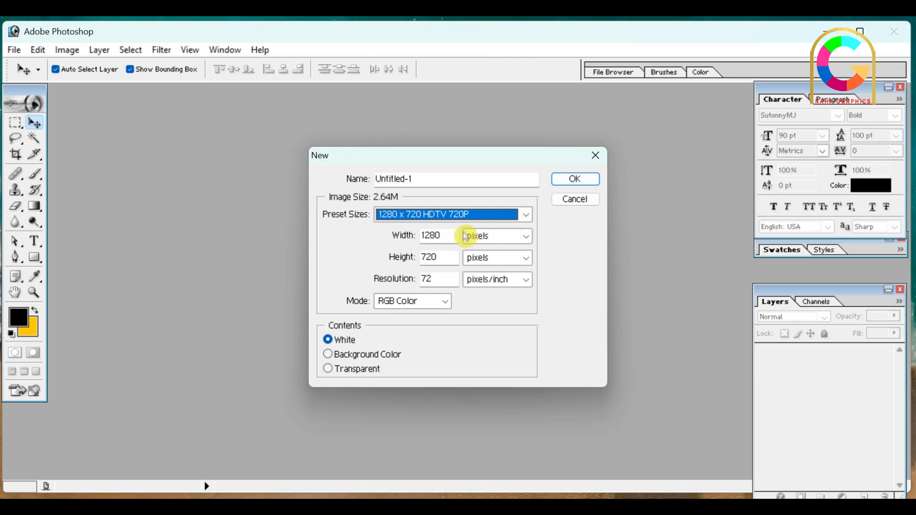
double_click(444, 234)
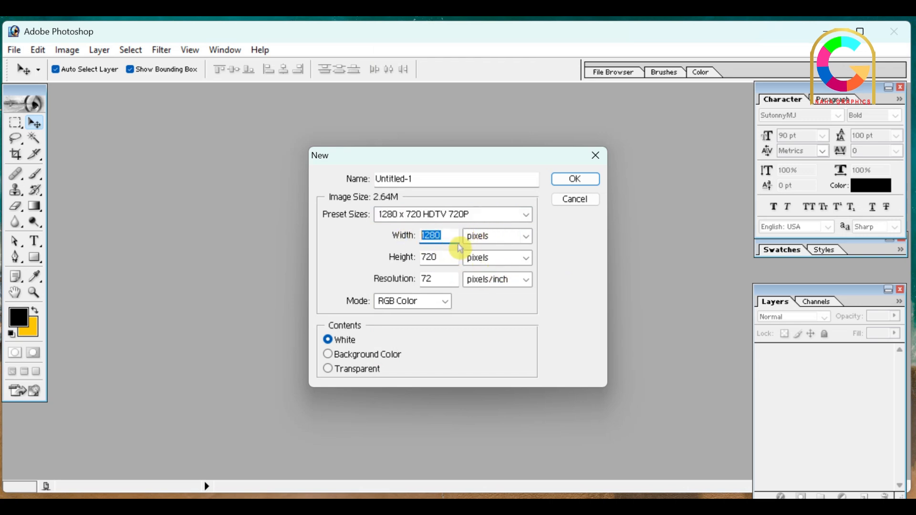
text(800)
double_click(452, 258)
text(450)
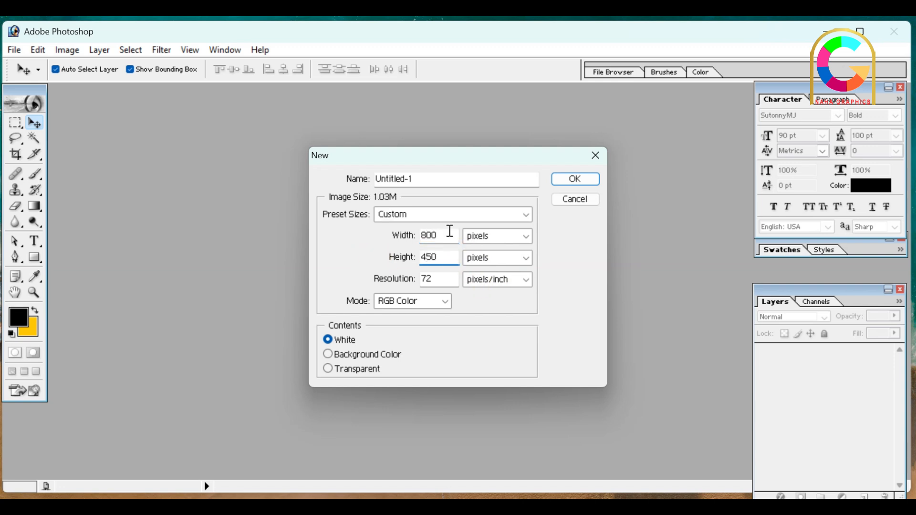
click(576, 179)
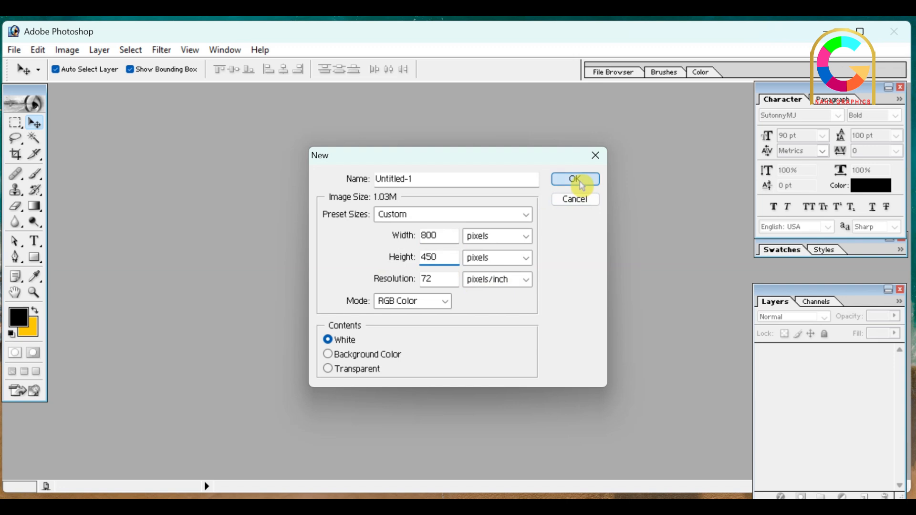
drag(313, 98, 392, 142)
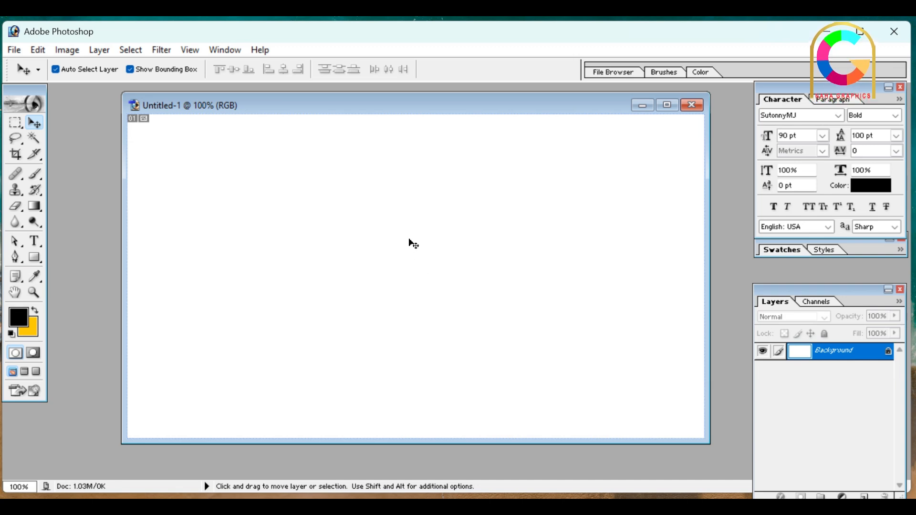
key(ctrl+minus)
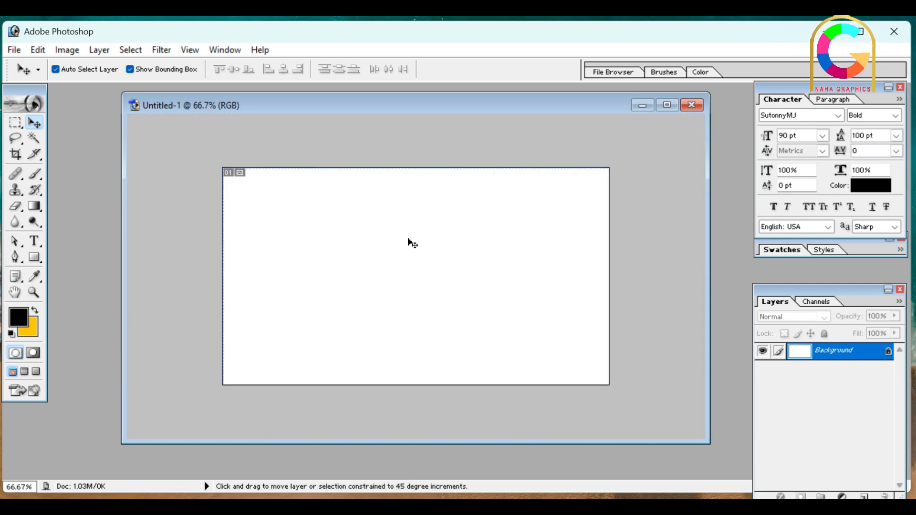
key(ctrl+minus)
key(ctrl+minus)
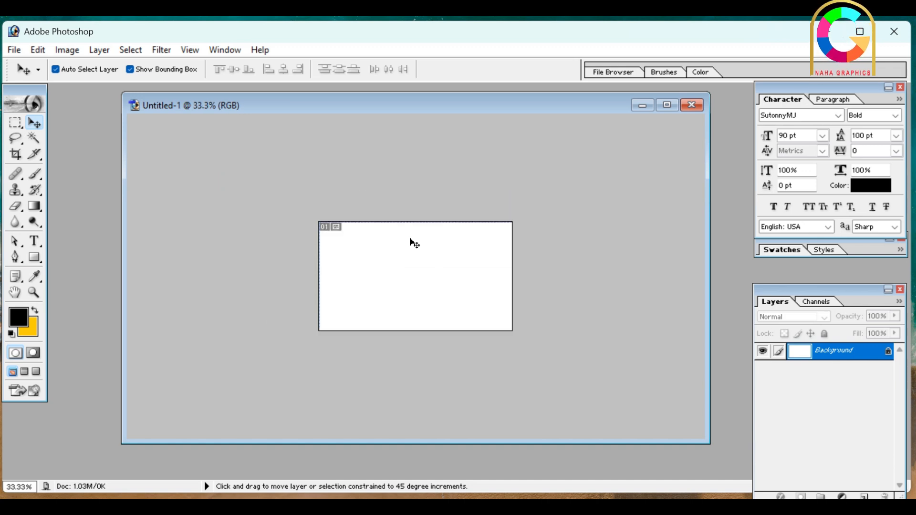
key(ctrl+plus)
key(ctrl+plus)
key(ctrl+plus)
key(ctrl+minus)
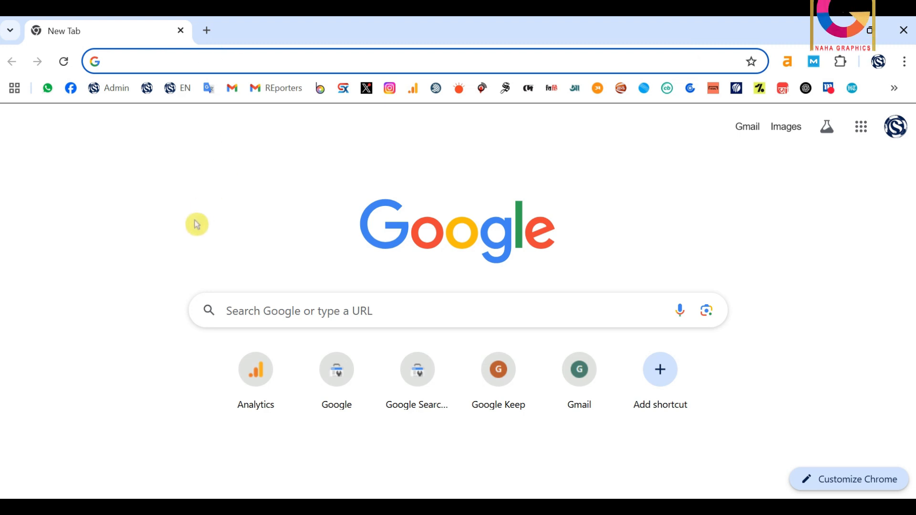
Search Google for "shakib al hasan" in Chrome and show the image results
text(sha)
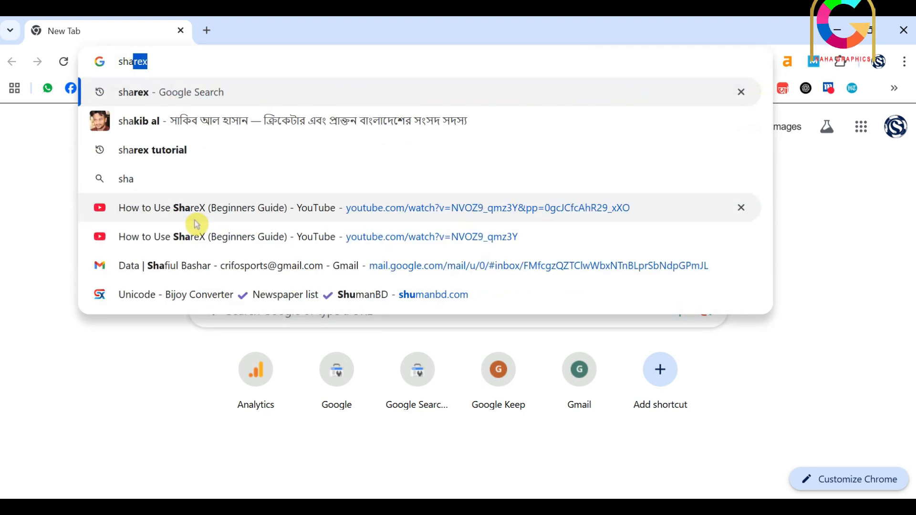
text(kib al hasan)
key(Return)
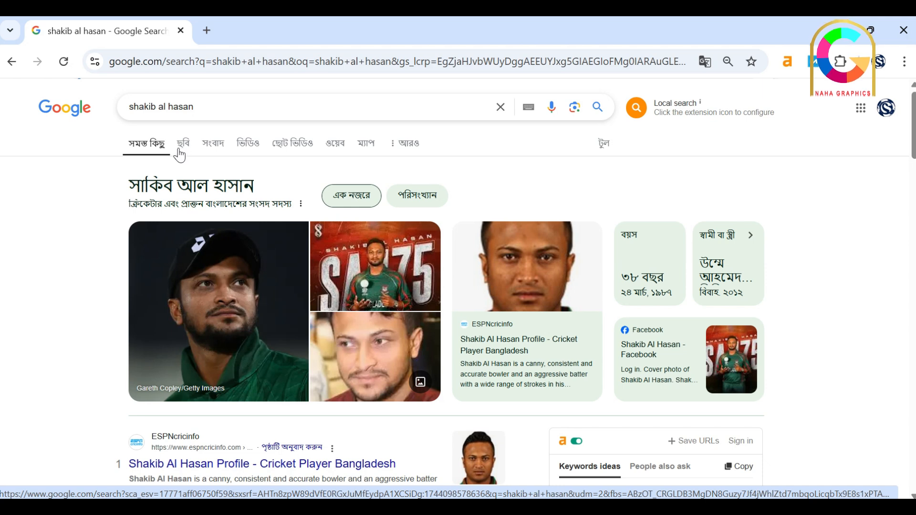
click(181, 151)
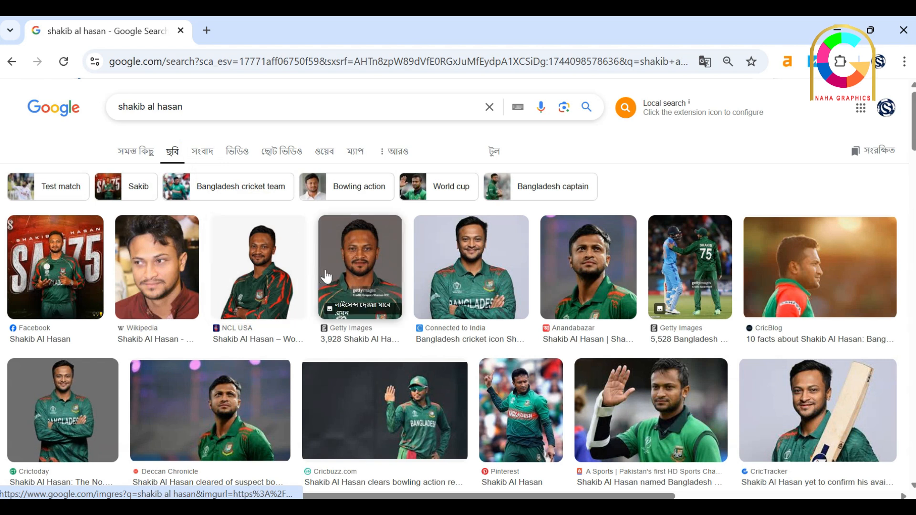
click(788, 276)
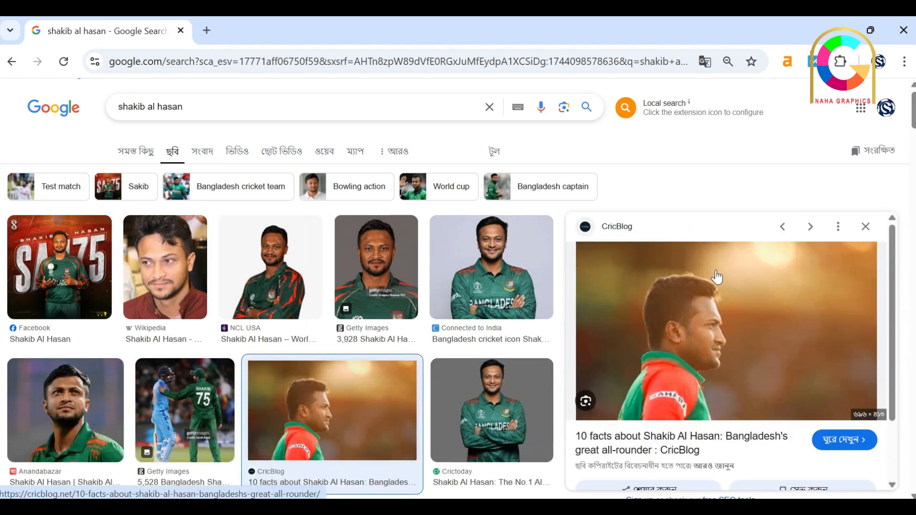
right_click(665, 303)
click(738, 391)
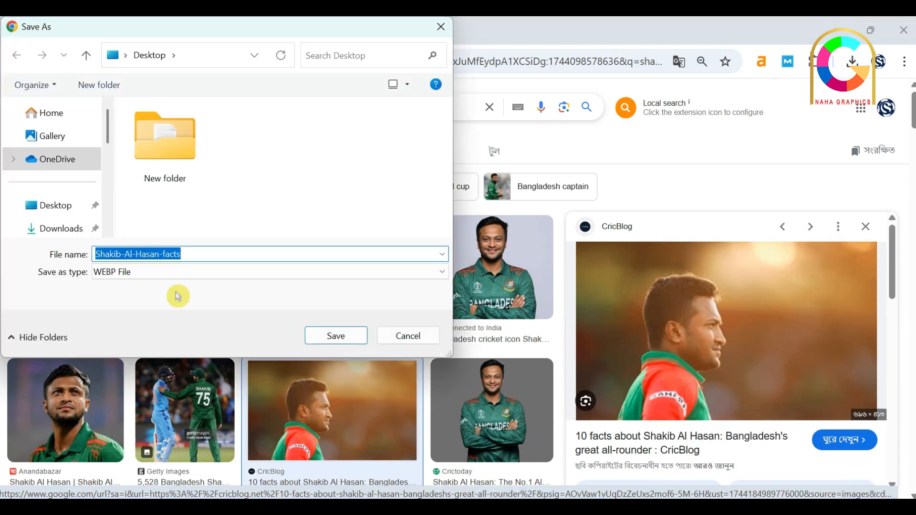
click(408, 336)
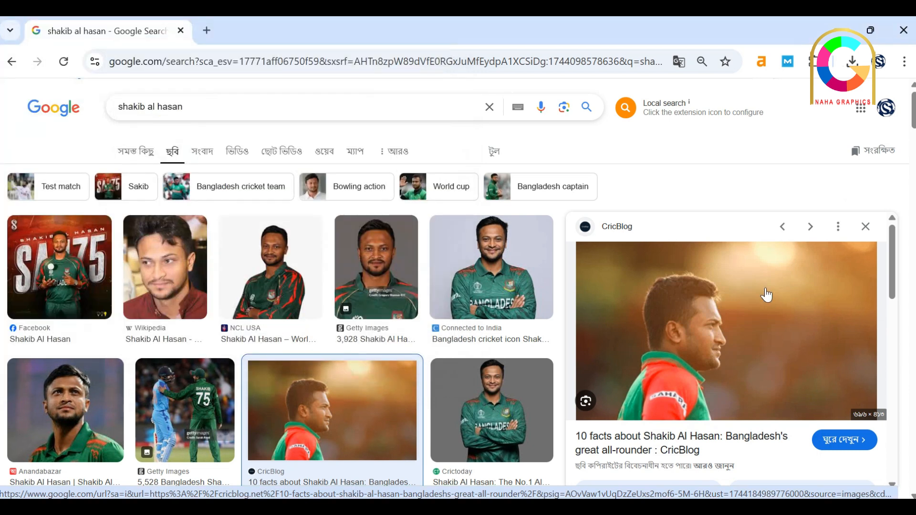
Save the Anandabazar portrait of Shakib Al Hasan to the Desktop as a JPEG image named shakib
scroll(276, 341, down, 2)
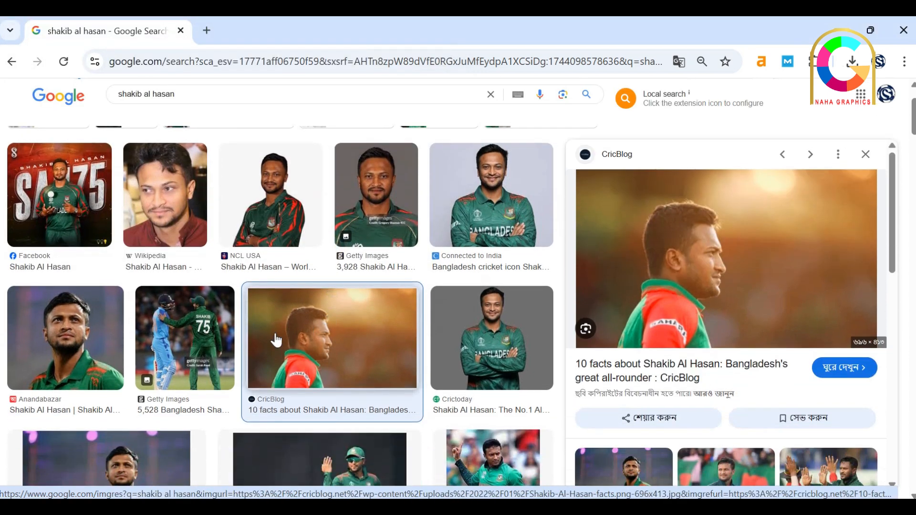
click(35, 337)
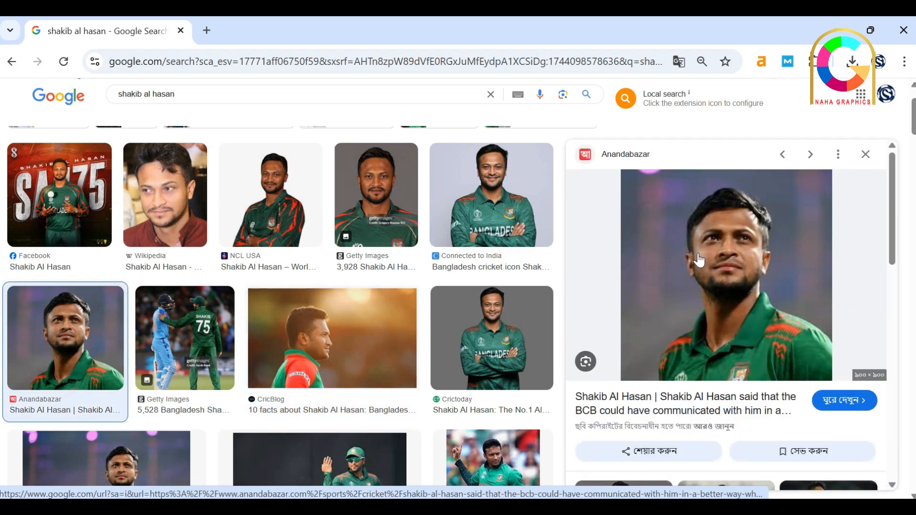
right_click(700, 260)
click(752, 388)
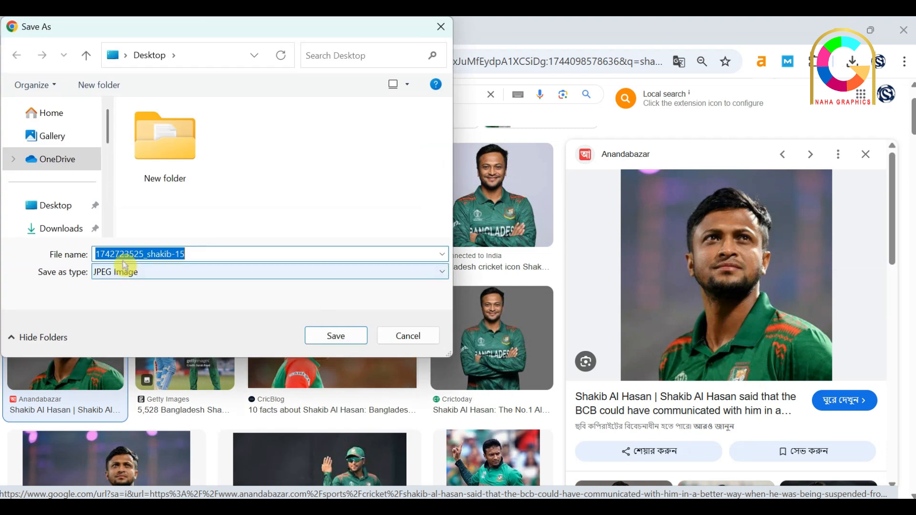
click(55, 209)
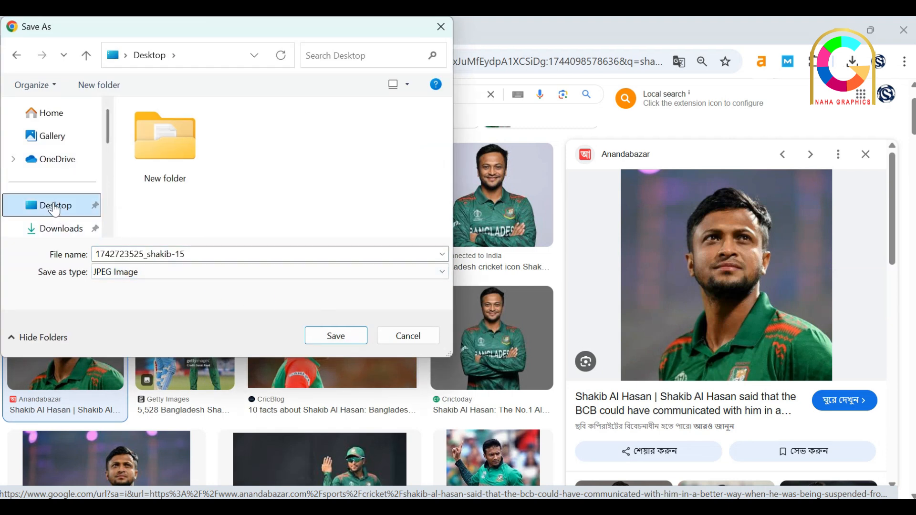
click(147, 253)
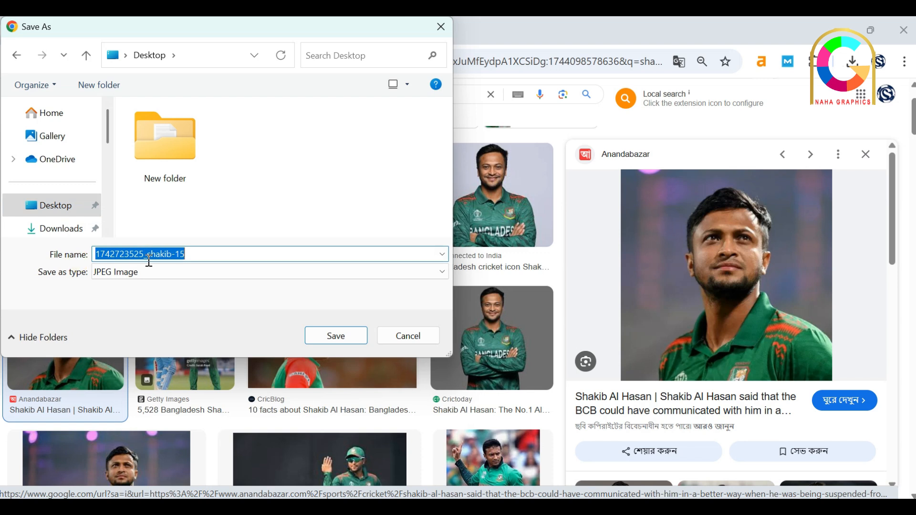
click(149, 258)
drag(149, 261, 68, 258)
key(BackSpace)
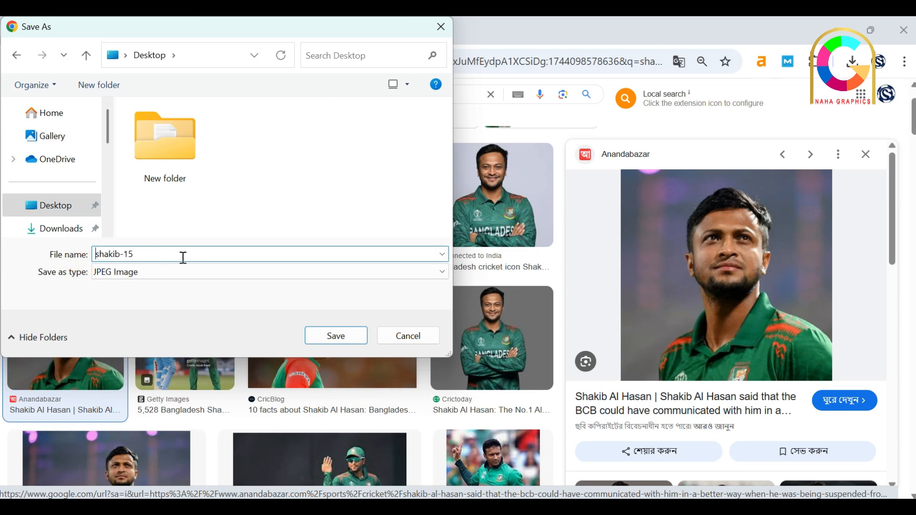
key(BackSpace)
key(BackSpace)
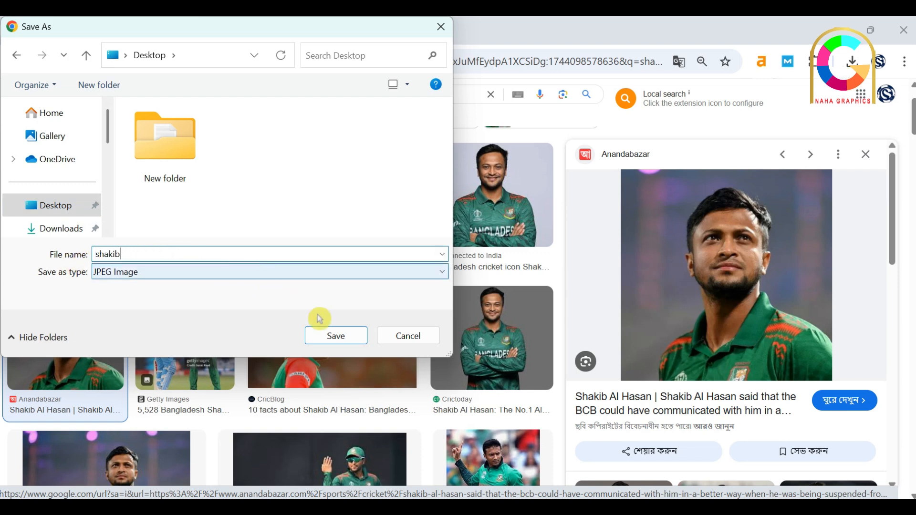
click(336, 336)
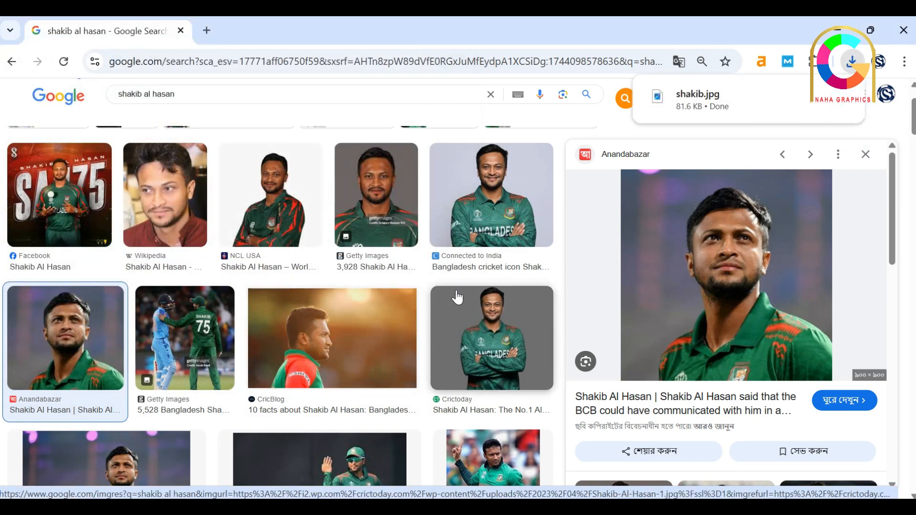
Replace the image search query with "tamim" and run the search
click(191, 94)
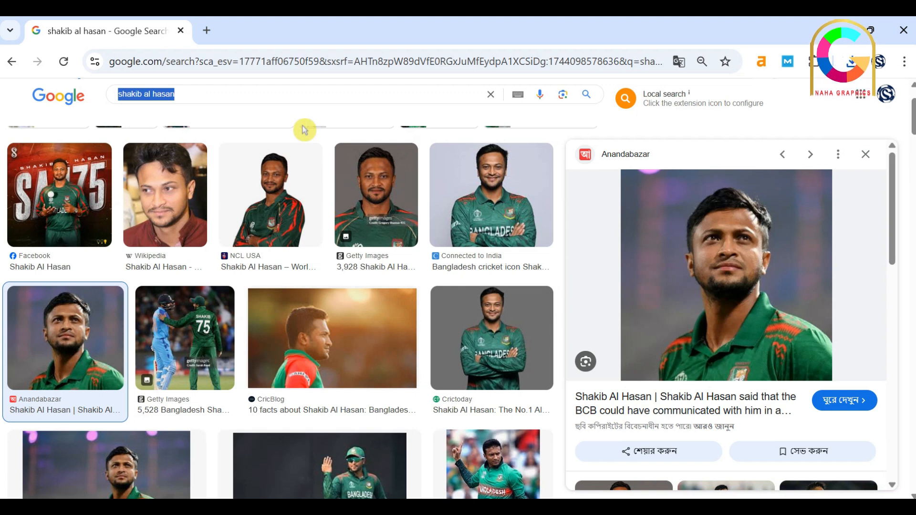
key(BackSpace)
text(tamim)
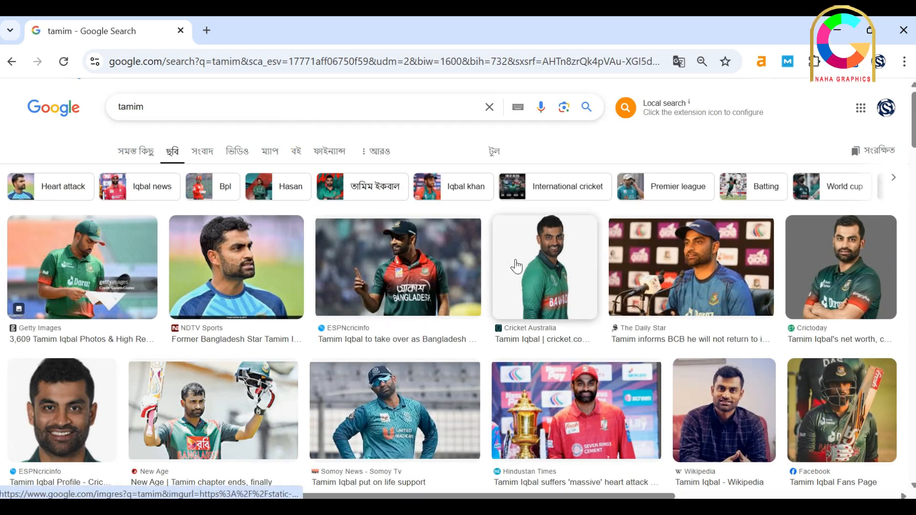
click(701, 274)
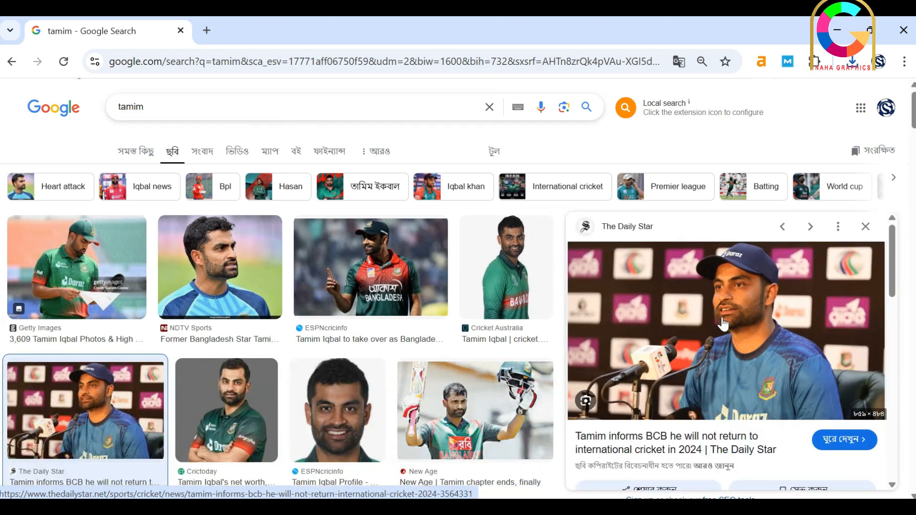
right_click(700, 309)
click(763, 392)
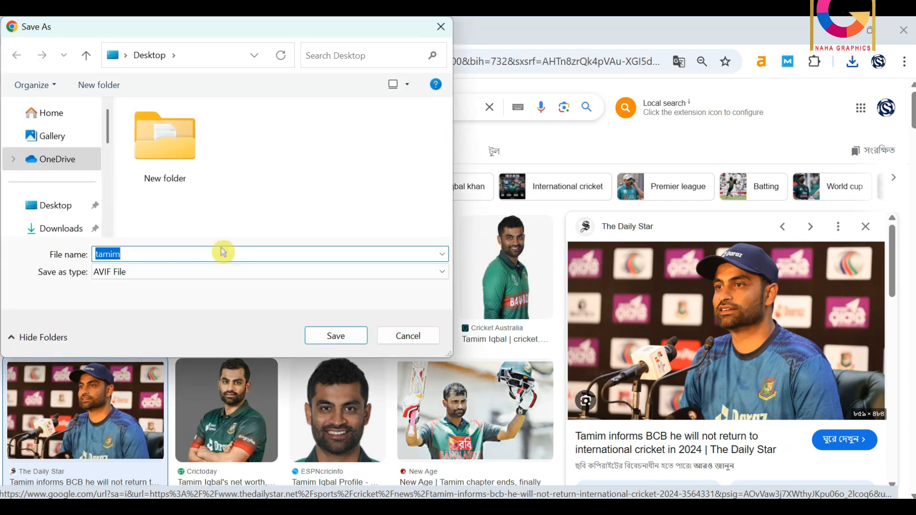
click(406, 335)
Save the Hindustan Times photo of Tamim Iqbal beside the trophy to the Desktop as a JPEG image named tamim
scroll(520, 345, down, 3)
scroll(119, 278, down, 2)
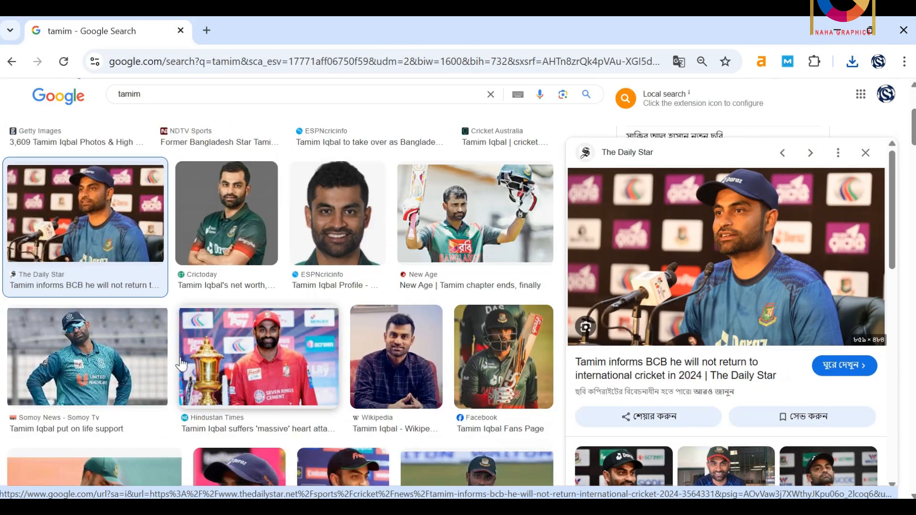
click(297, 334)
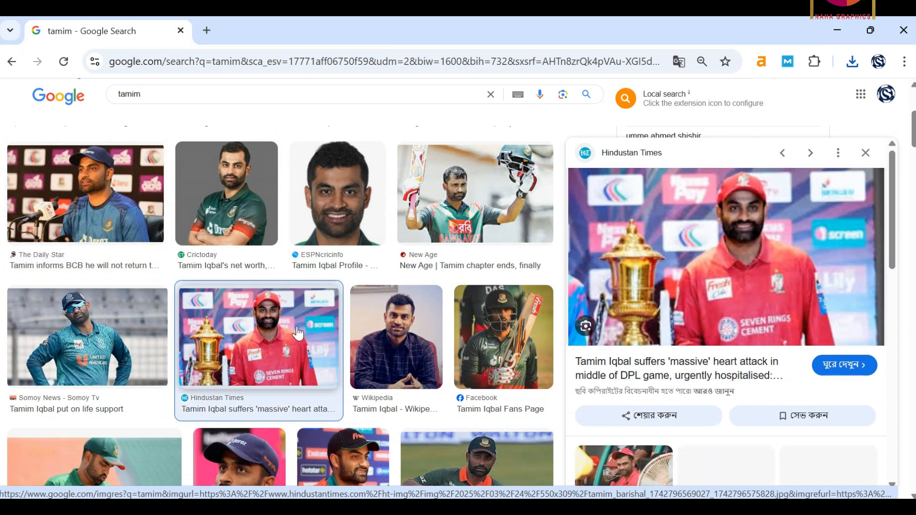
right_click(707, 271)
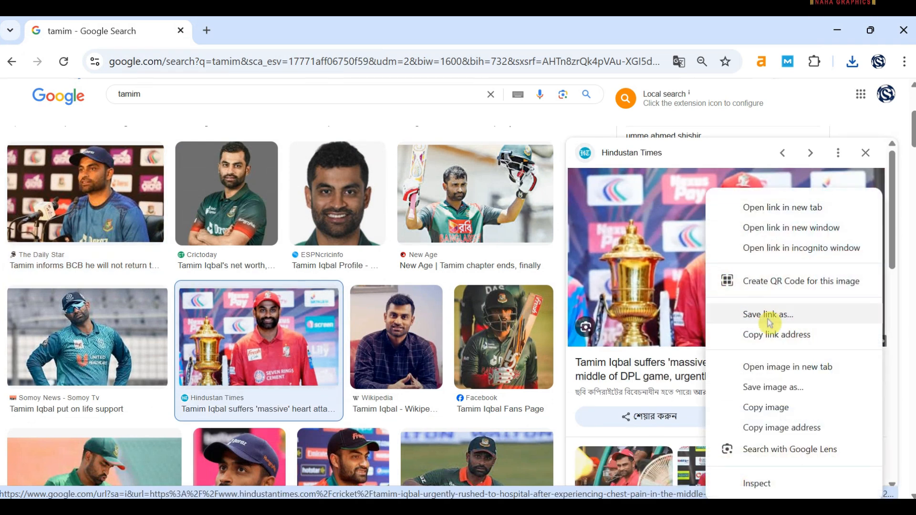
click(768, 387)
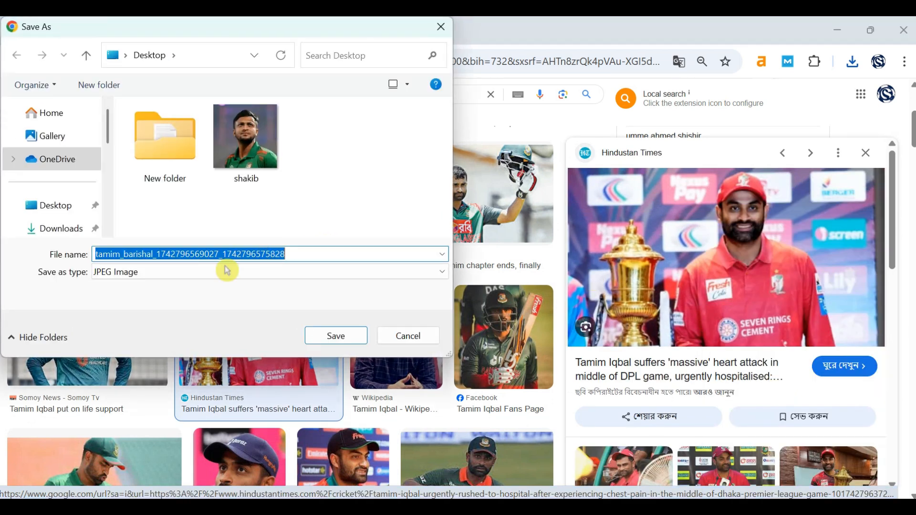
drag(120, 254, 325, 259)
key(BackSpace)
key(Return)
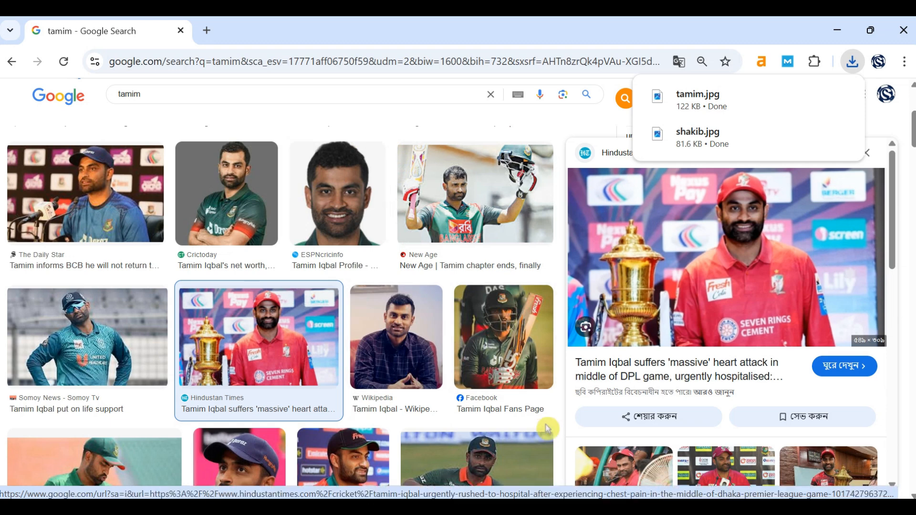
Switch to Photoshop and open the shakib image from the Desktop
mouse_move(672, 506)
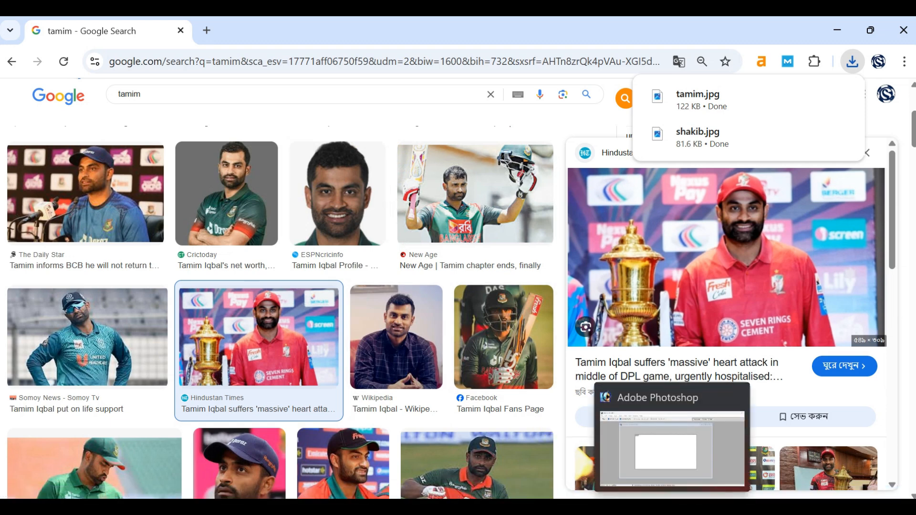
click(672, 449)
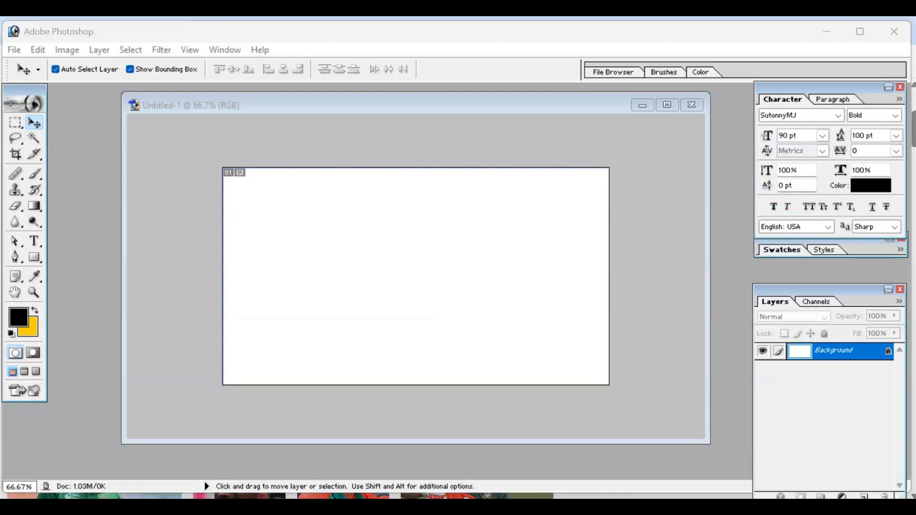
click(14, 50)
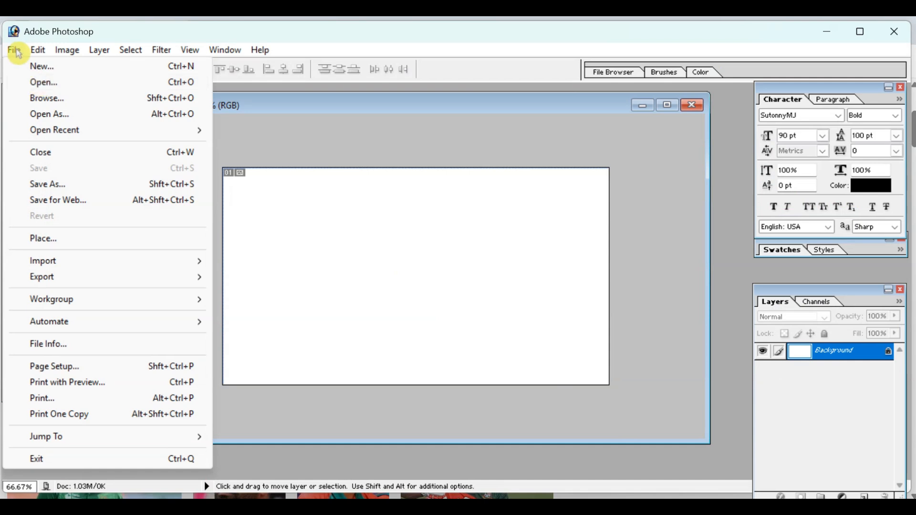
click(45, 84)
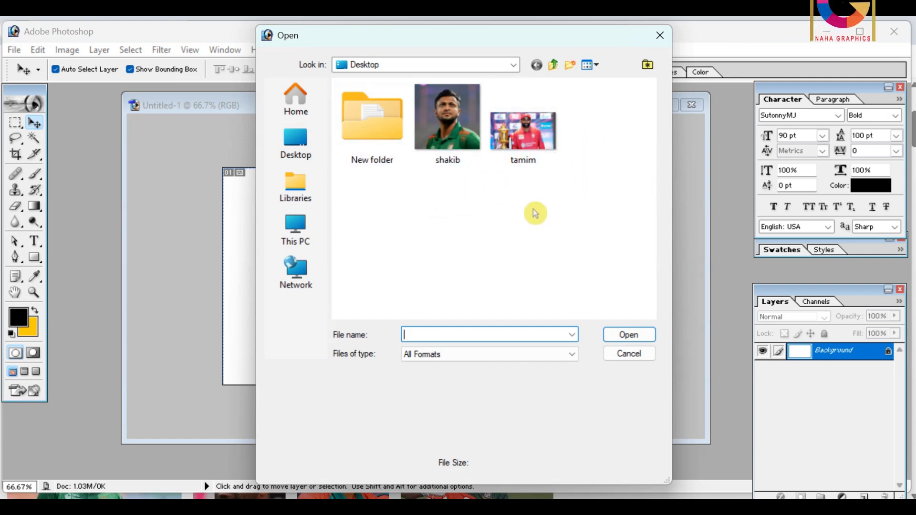
double_click(430, 158)
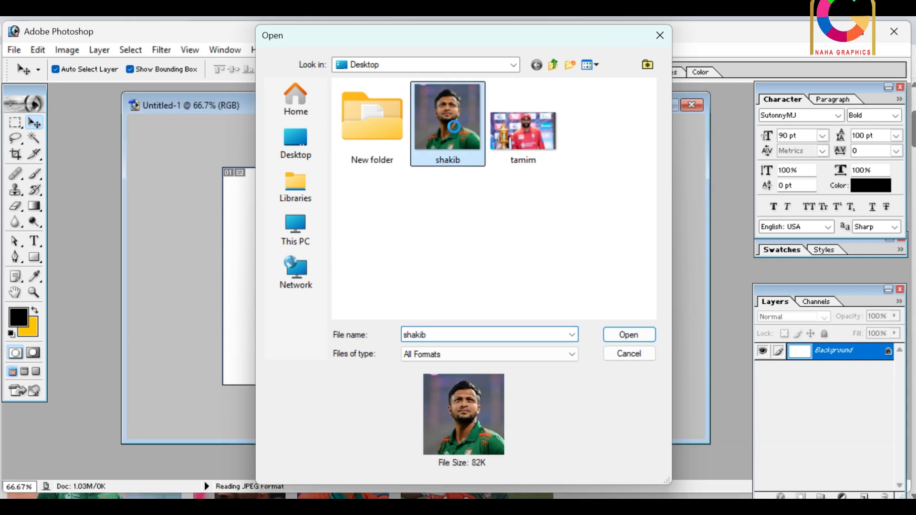
drag(113, 108, 171, 106)
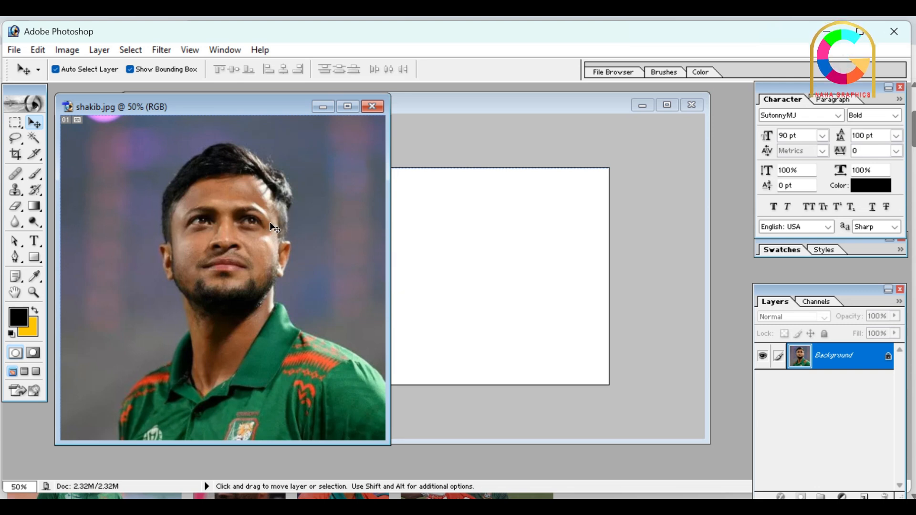
Crop the shakib photo to its full height, trimming a narrow strip off the left and right sides around the player
scroll(270, 232, down, 2)
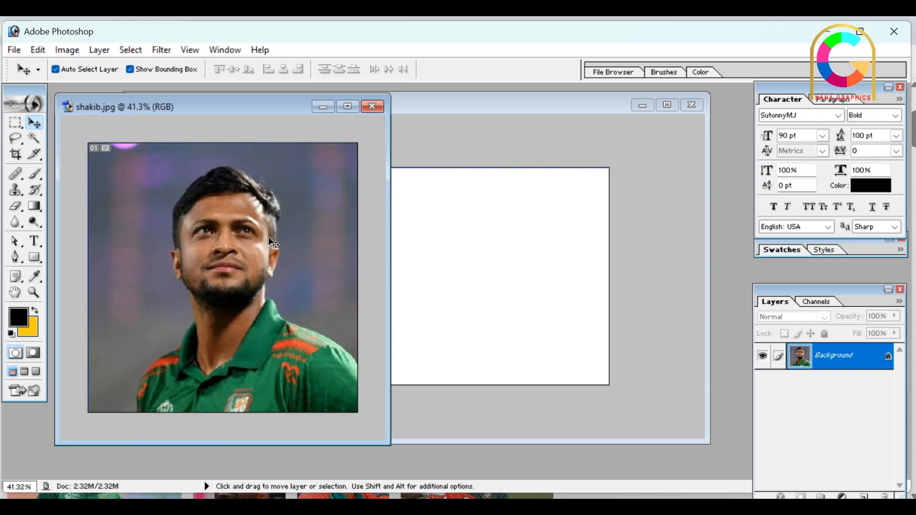
scroll(224, 260, down, 2)
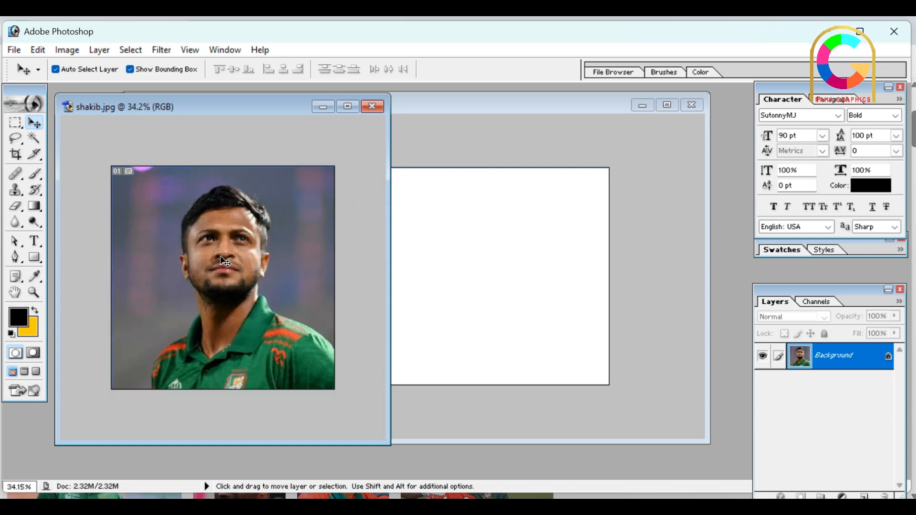
scroll(224, 262, down, 2)
scroll(229, 264, up, 1)
scroll(228, 264, down, 1)
scroll(227, 264, up, 3)
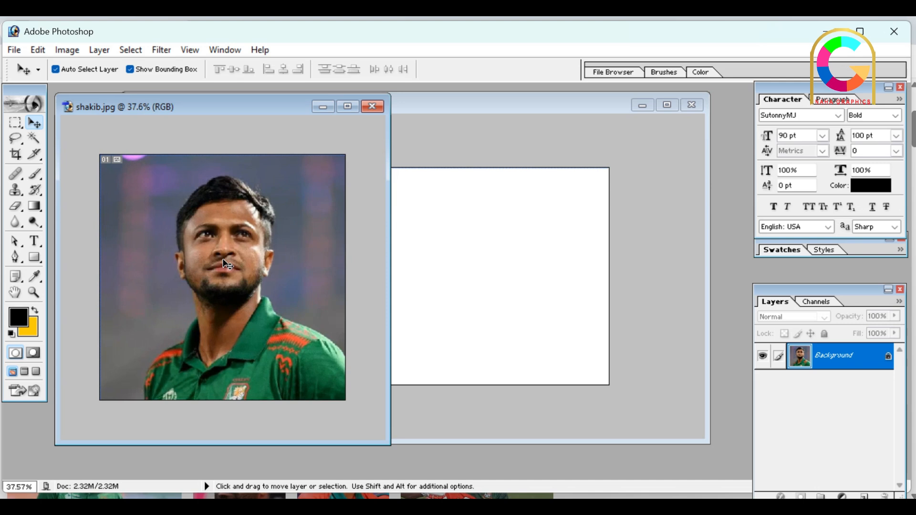
scroll(227, 264, down, 1)
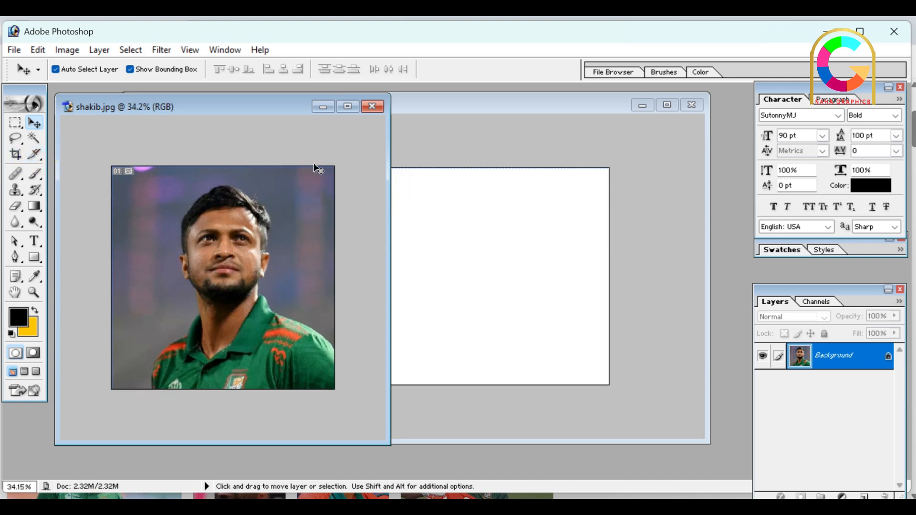
click(16, 155)
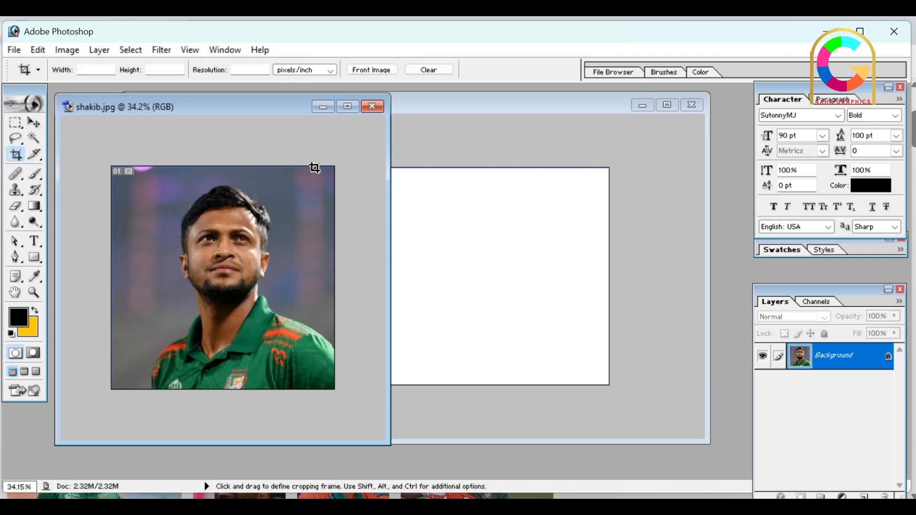
drag(314, 165, 134, 414)
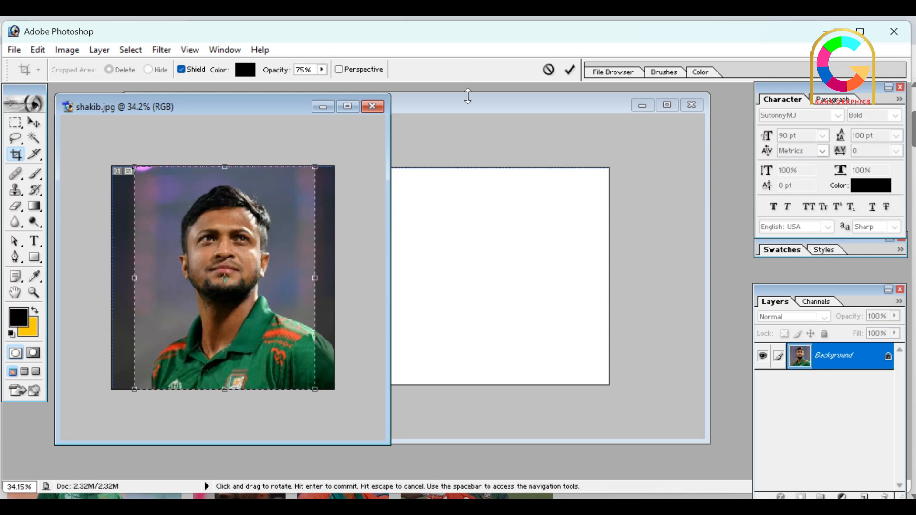
click(573, 73)
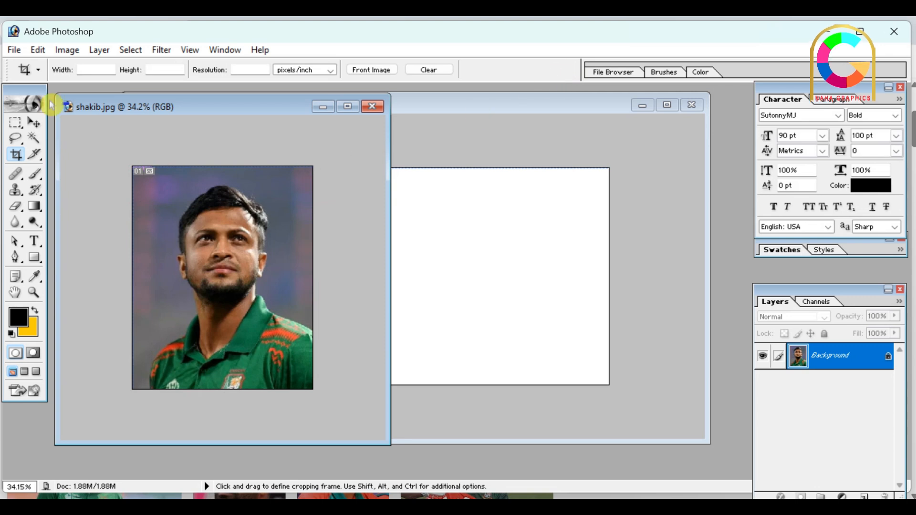
Copy the cropped shakib photo into the Untitled-1 document as a new layer and minimize the browser window behind Photoshop
click(33, 124)
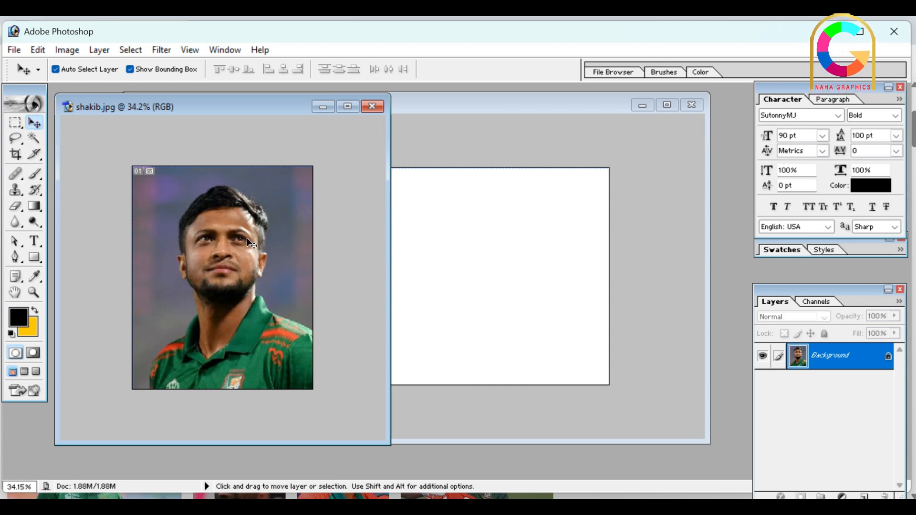
drag(258, 220, 433, 243)
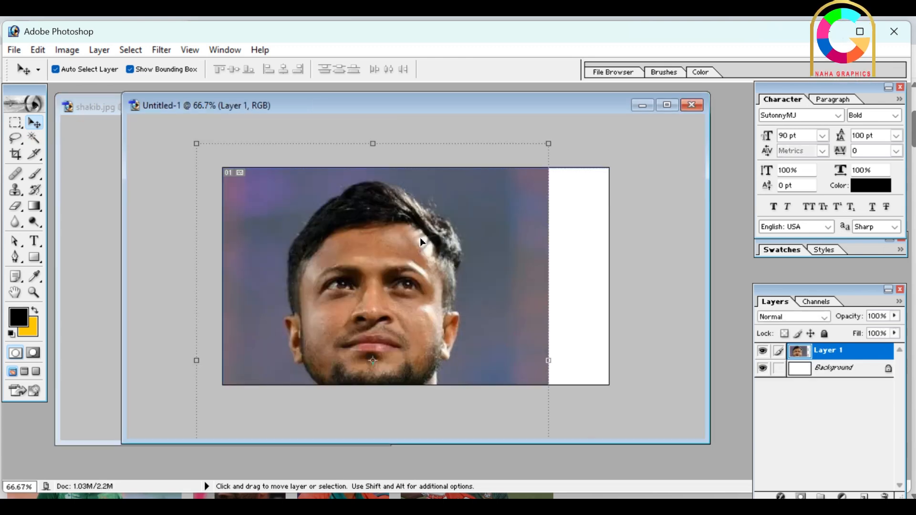
scroll(334, 248, down, 4)
scroll(343, 251, down, 1)
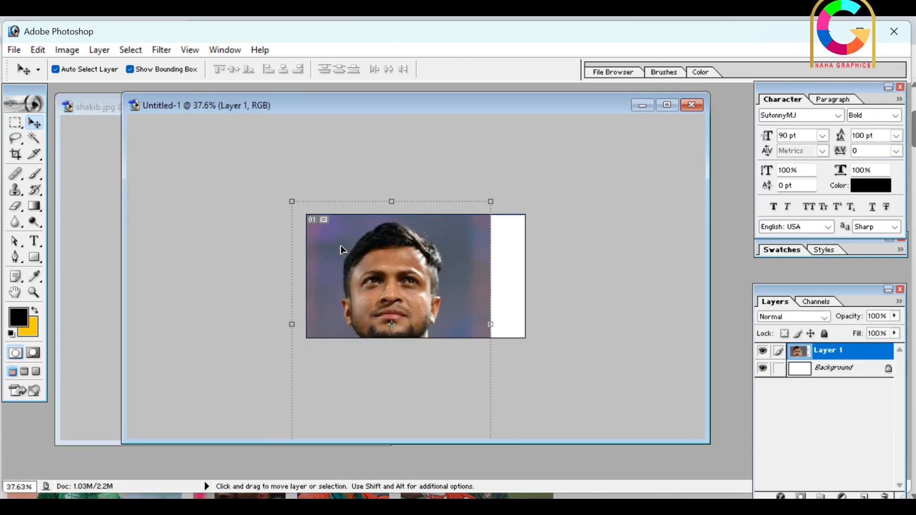
scroll(328, 242, down, 1)
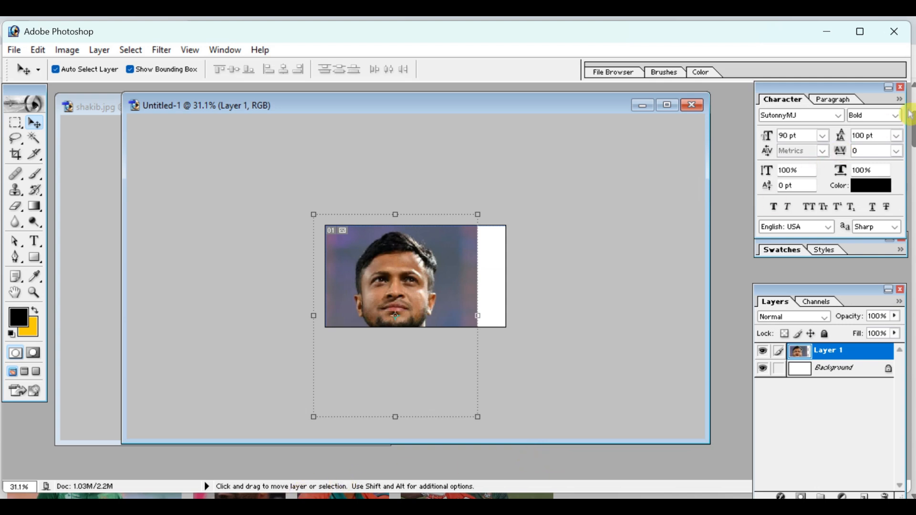
click(827, 33)
click(835, 36)
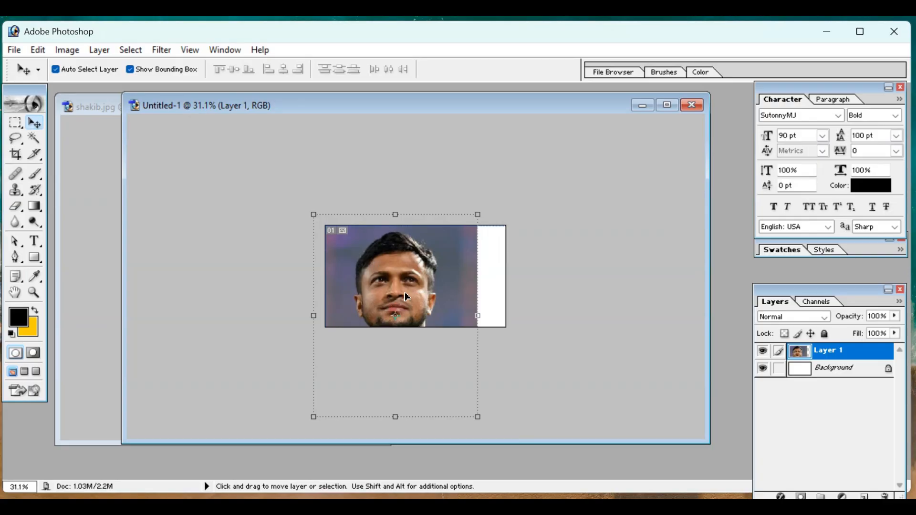
key(shift)
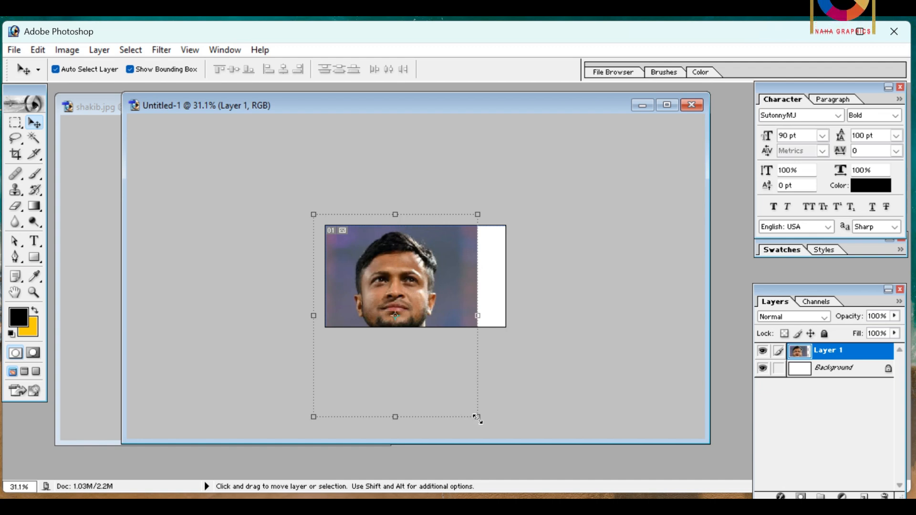
drag(476, 417, 445, 357)
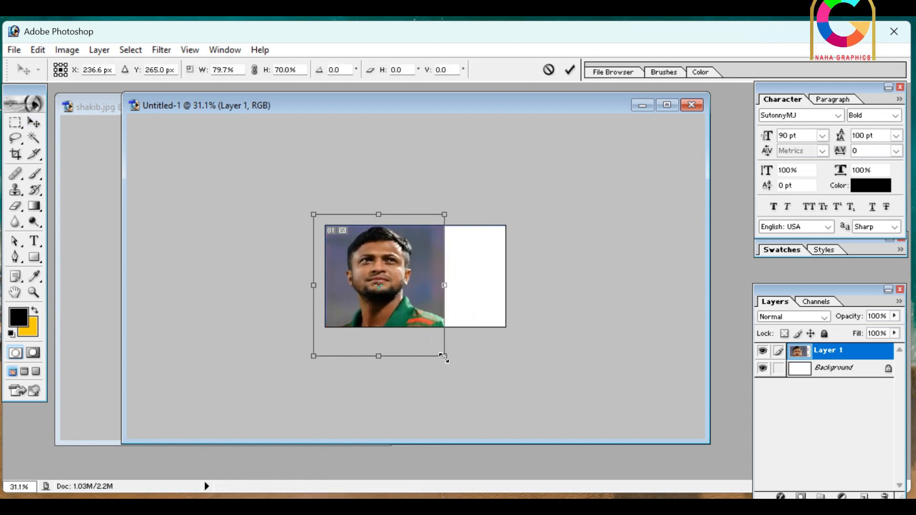
click(548, 70)
Scale the shakib photo layer proportionally to about 56.9% and align it with the canvas's left edge
key(shift)
drag(478, 418, 410, 344)
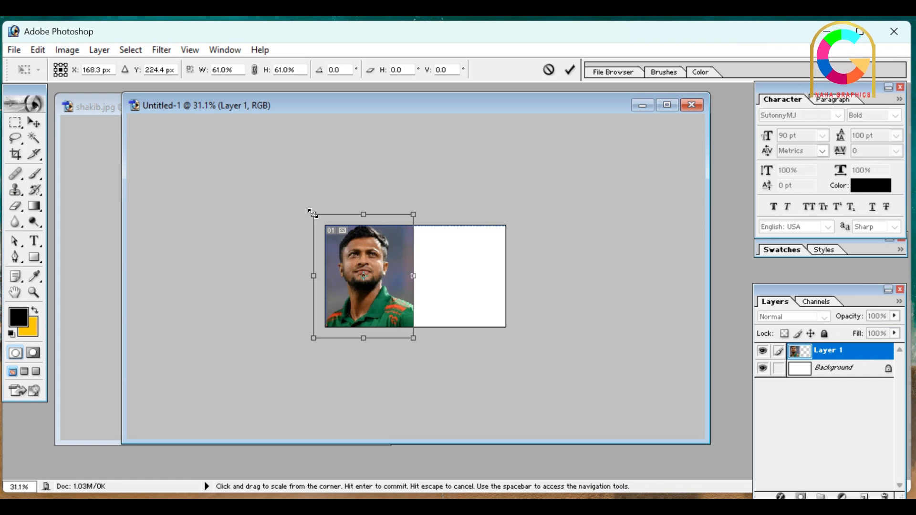
drag(313, 213, 319, 222)
drag(390, 277, 396, 274)
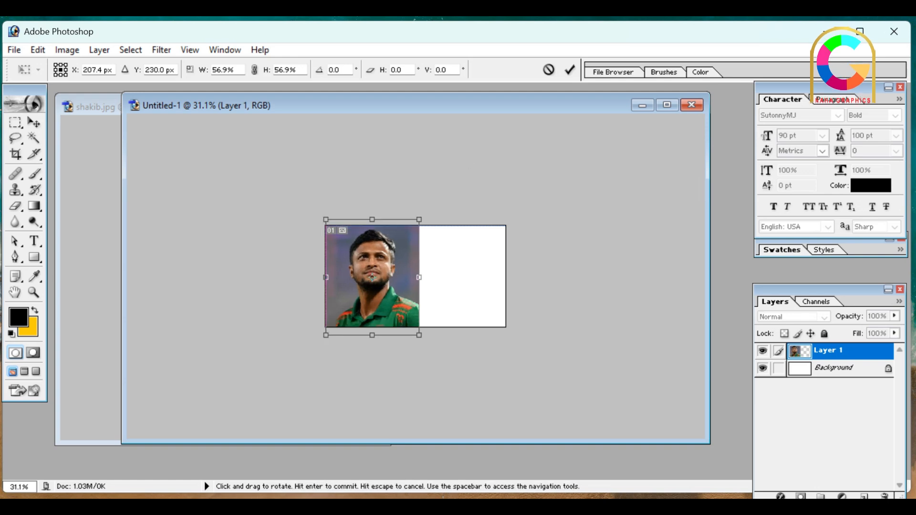
click(570, 69)
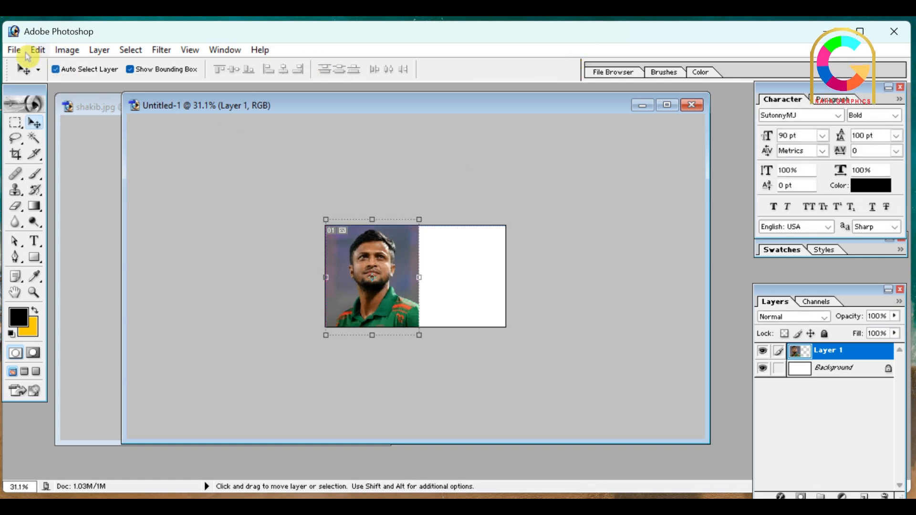
Open the tamim image from the Desktop and place its window over the Untitled-1 document's lower part
click(13, 50)
click(22, 80)
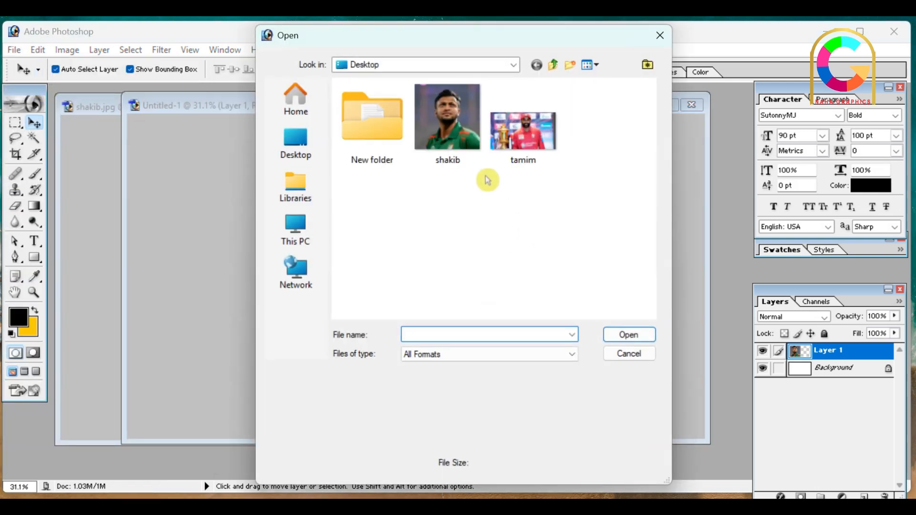
double_click(549, 137)
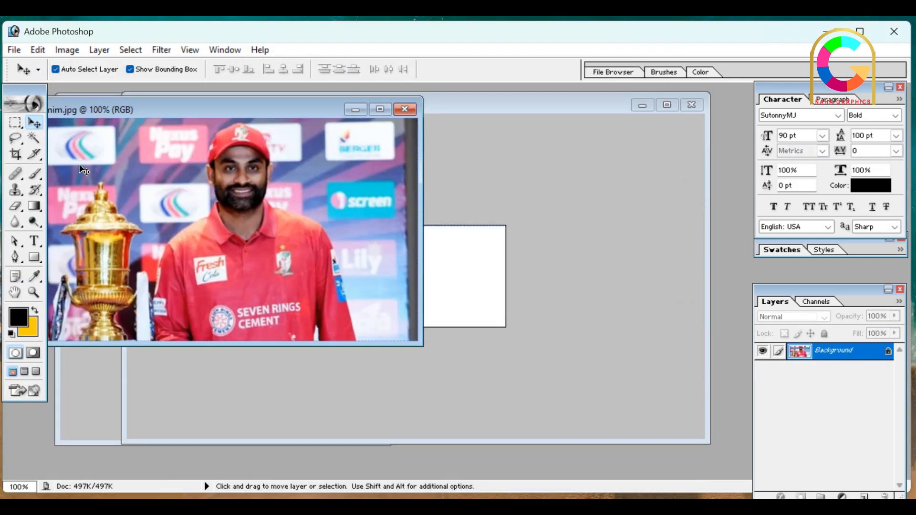
drag(236, 109, 267, 220)
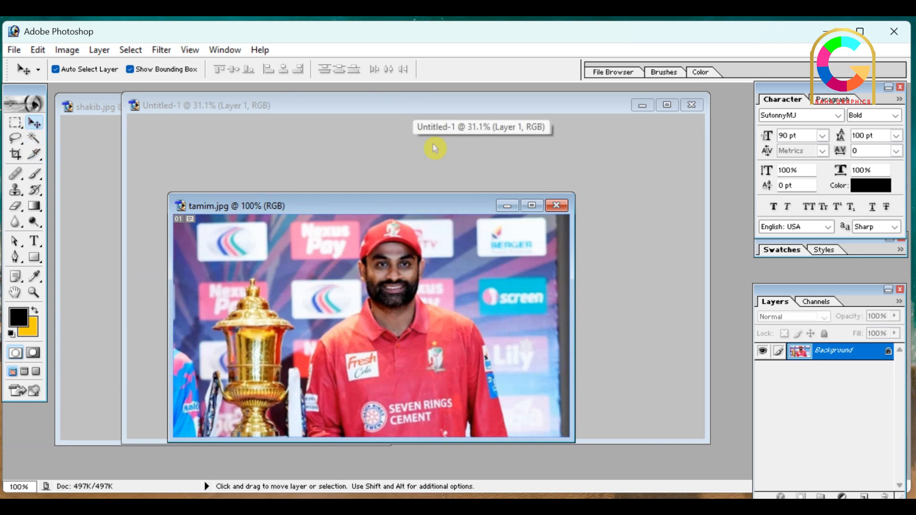
Copy the tamim photo into Untitled-1 and scale it proportionally to about 153.7%, with the player at the canvas's right side
drag(413, 203, 450, 294)
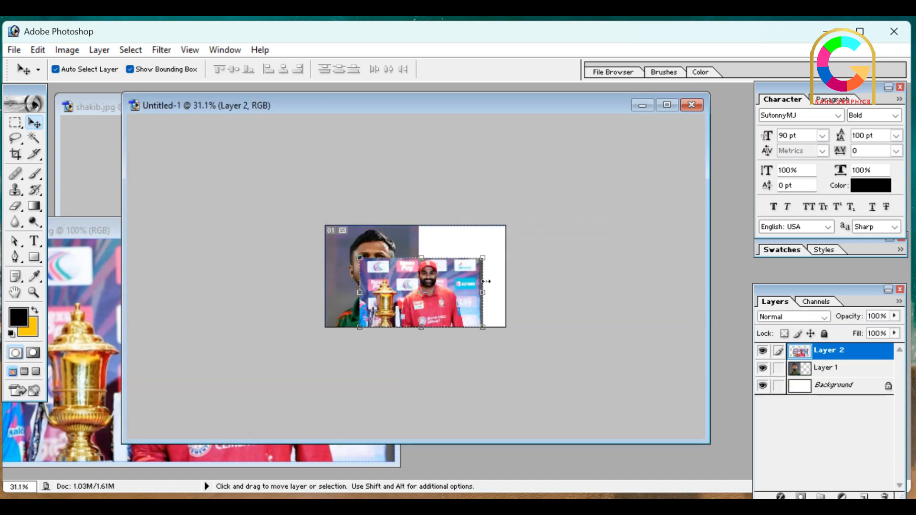
drag(484, 258, 540, 226)
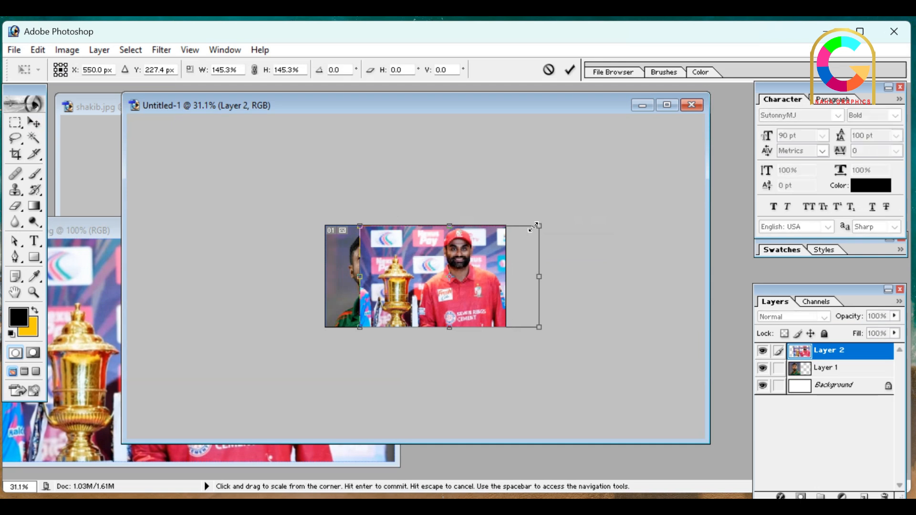
drag(444, 265, 498, 264)
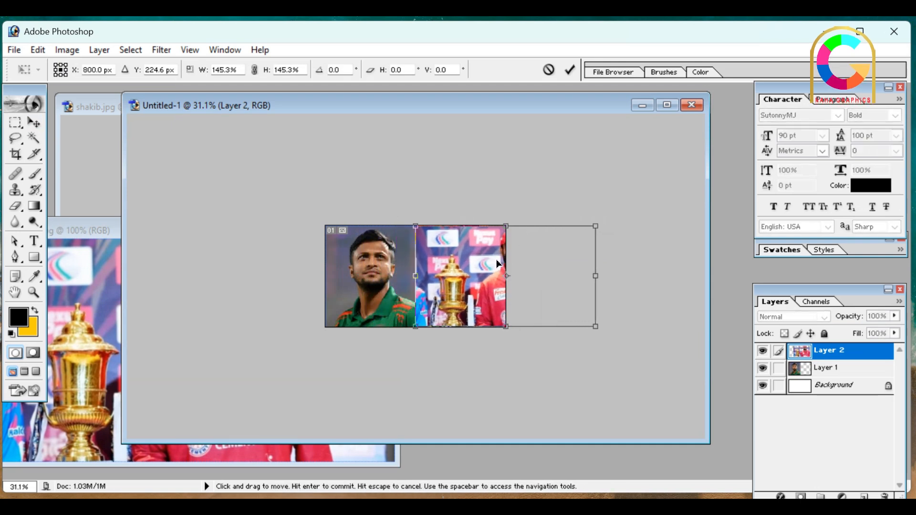
drag(498, 264, 459, 262)
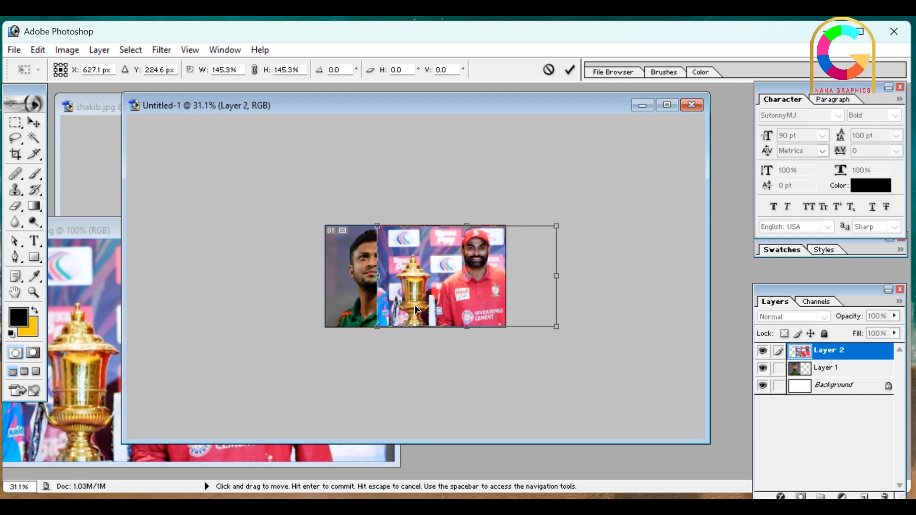
drag(375, 329, 370, 331)
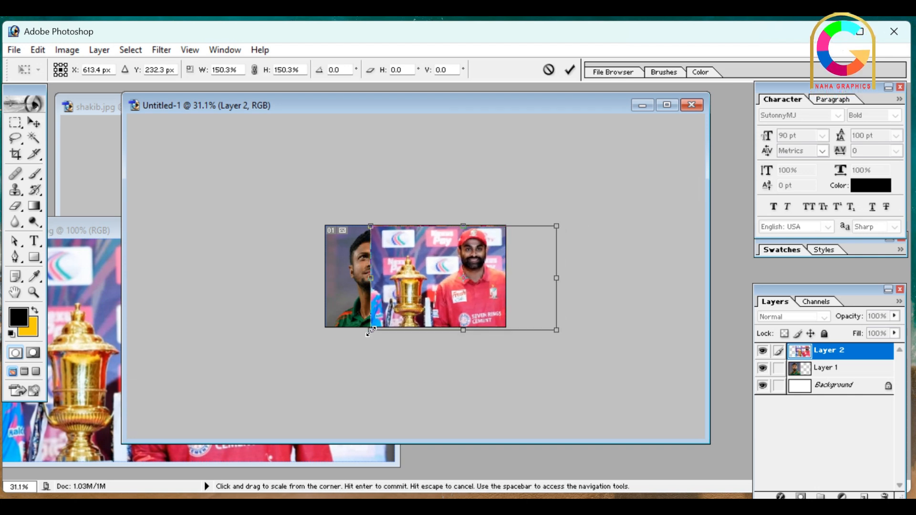
drag(558, 225, 561, 223)
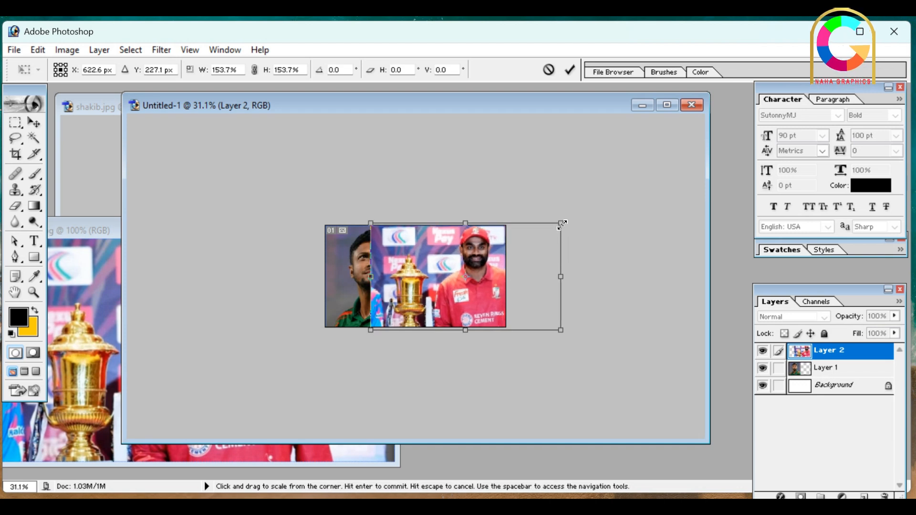
click(571, 71)
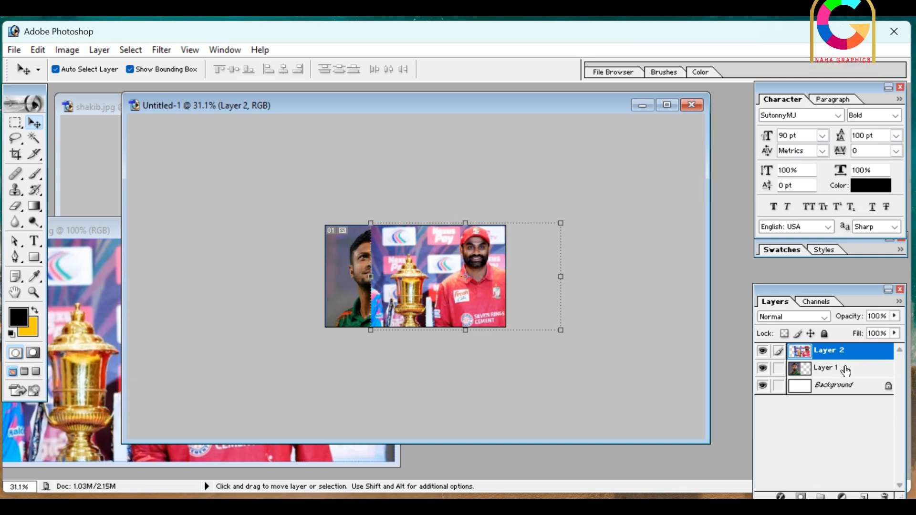
Move Layer 1 with the shakib photo above Layer 2 in the layer order
click(846, 371)
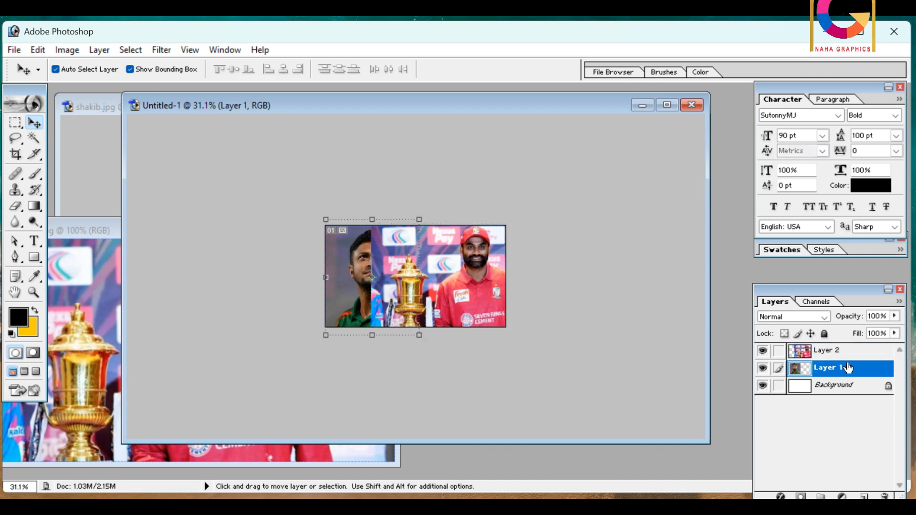
drag(848, 371, 841, 355)
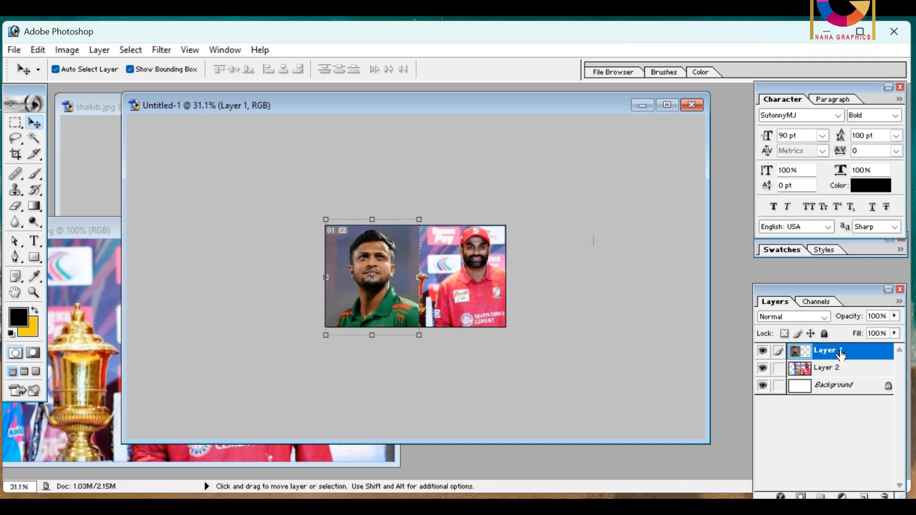
Shift the tamim photo on Layer 2 slightly to the left and scale it proportionally to about 101.6%
click(464, 282)
click(827, 355)
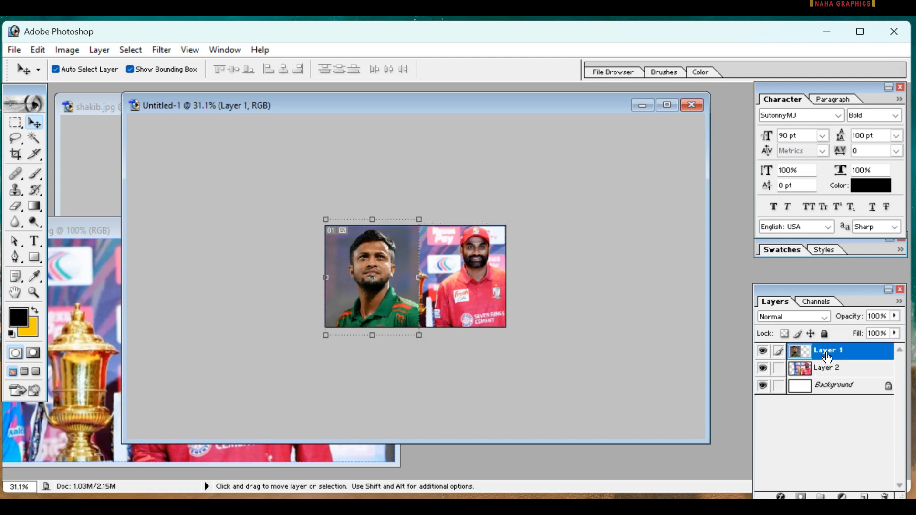
drag(463, 294, 453, 296)
drag(362, 225, 359, 224)
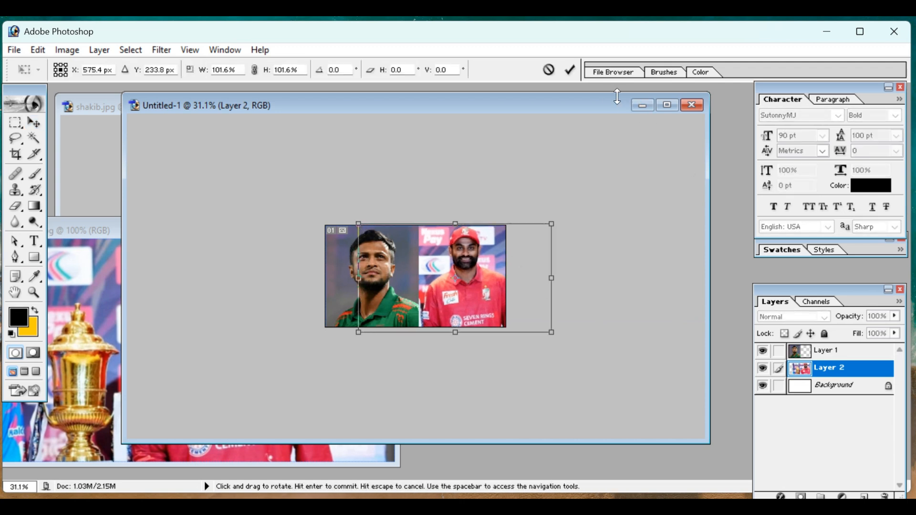
click(570, 70)
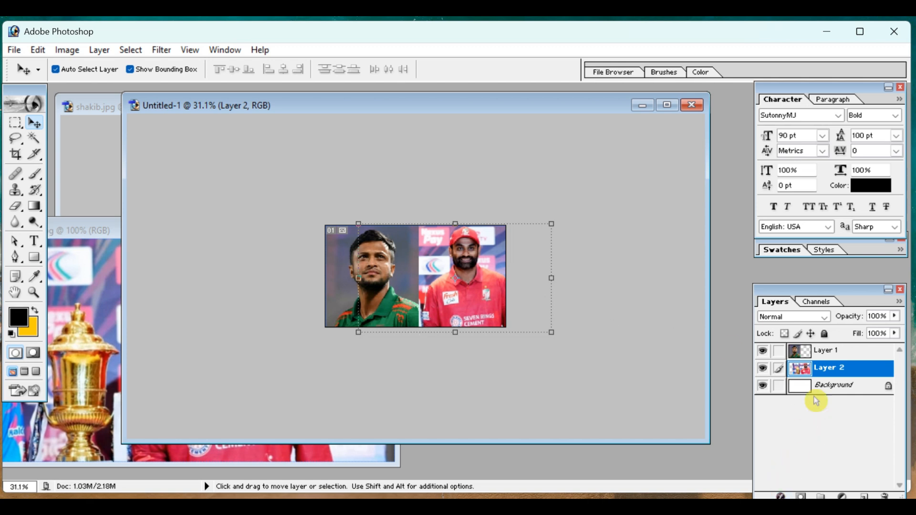
Add a stroke effect to Layer 1 with the shakib photo and set its color to white, FFFFFF
click(849, 352)
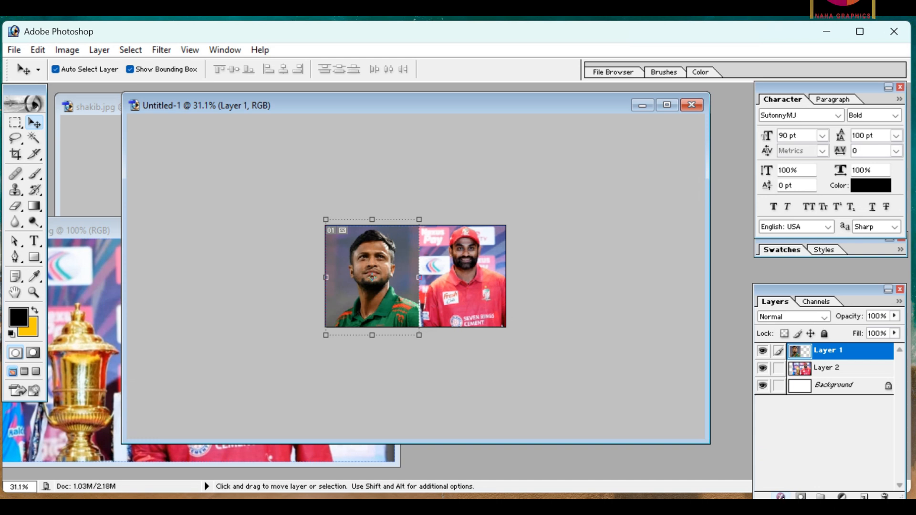
click(782, 497)
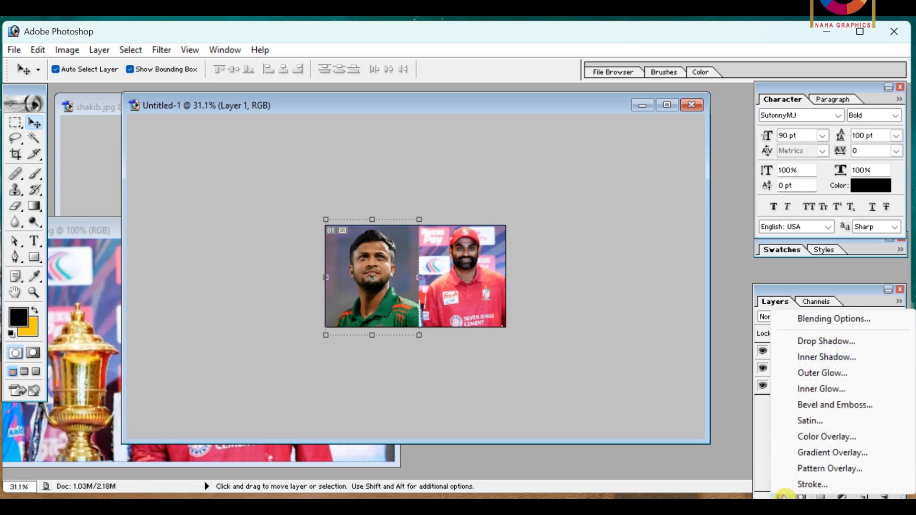
click(816, 486)
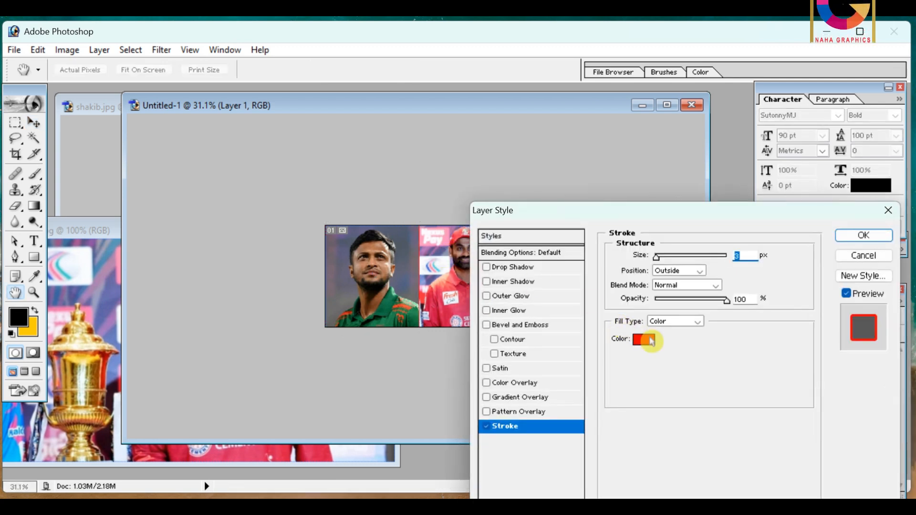
click(646, 340)
click(304, 282)
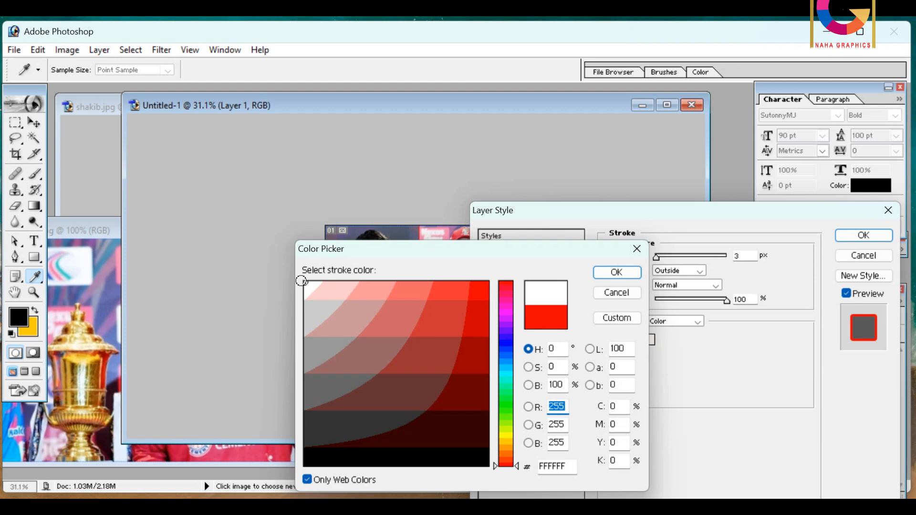
click(597, 273)
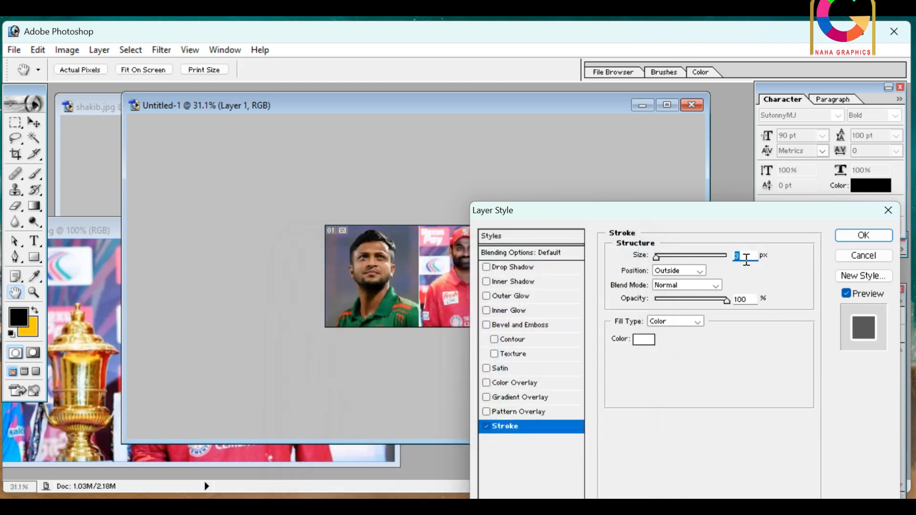
Try a stroke size of 8 px, return it to 3 px and apply the stroke to Layer 1
click(864, 237)
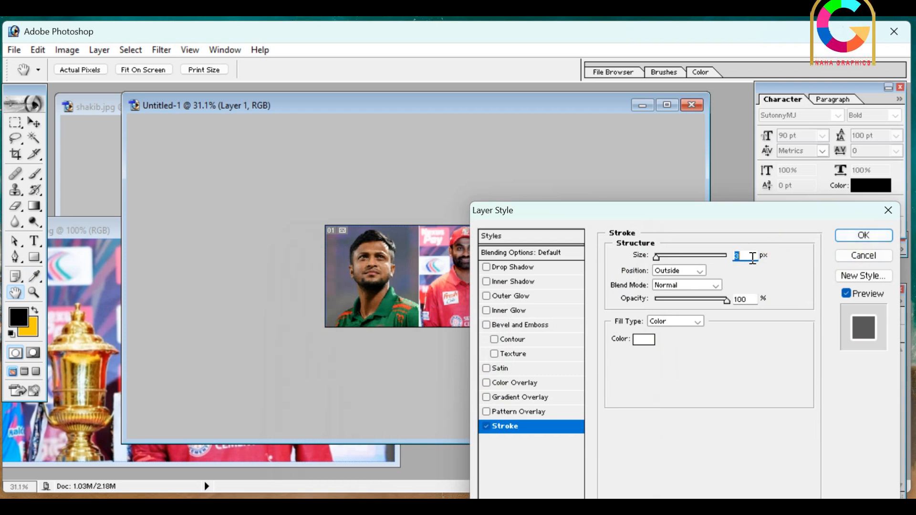
text(8)
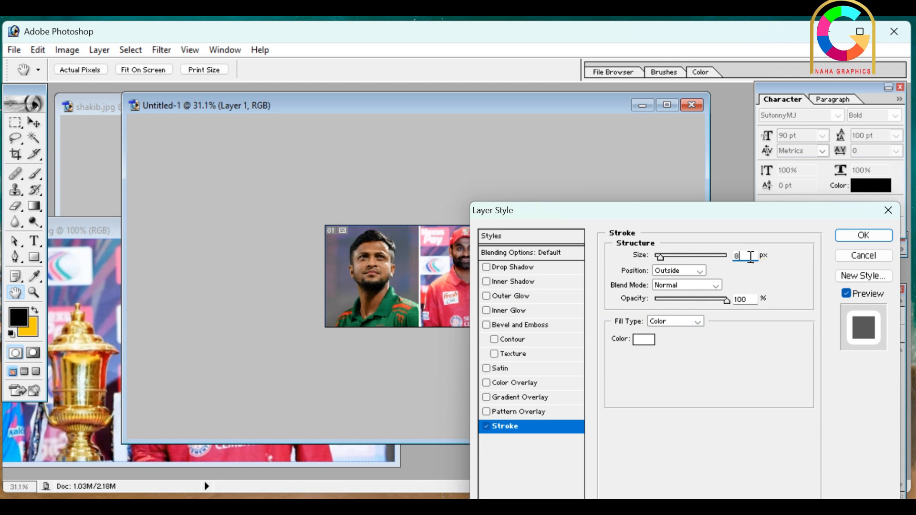
drag(748, 255, 732, 260)
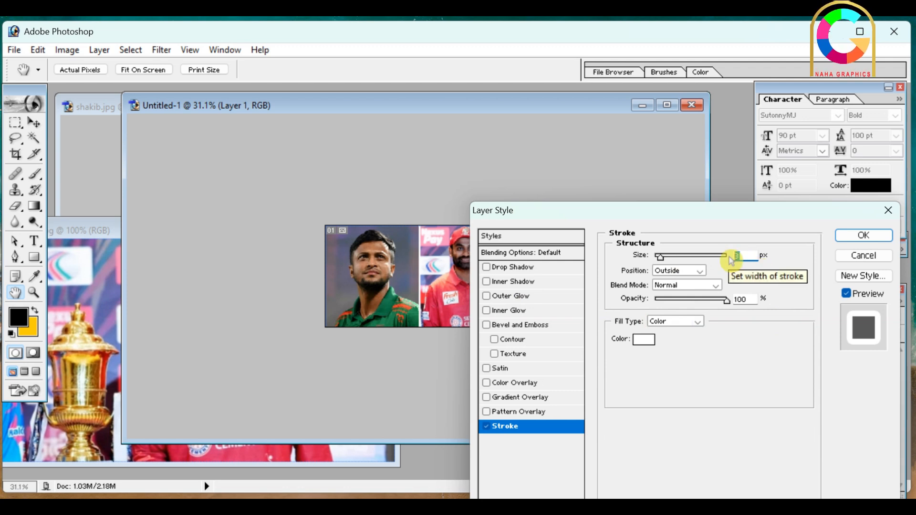
text(3)
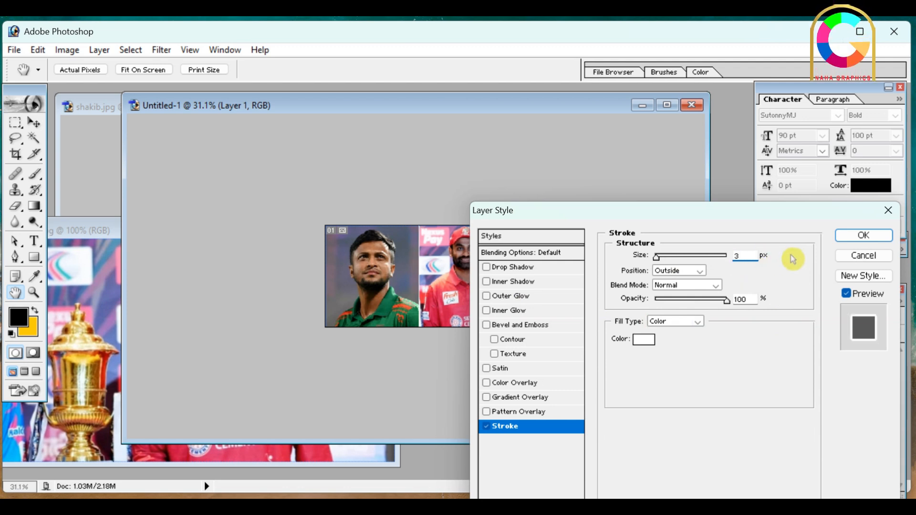
click(879, 236)
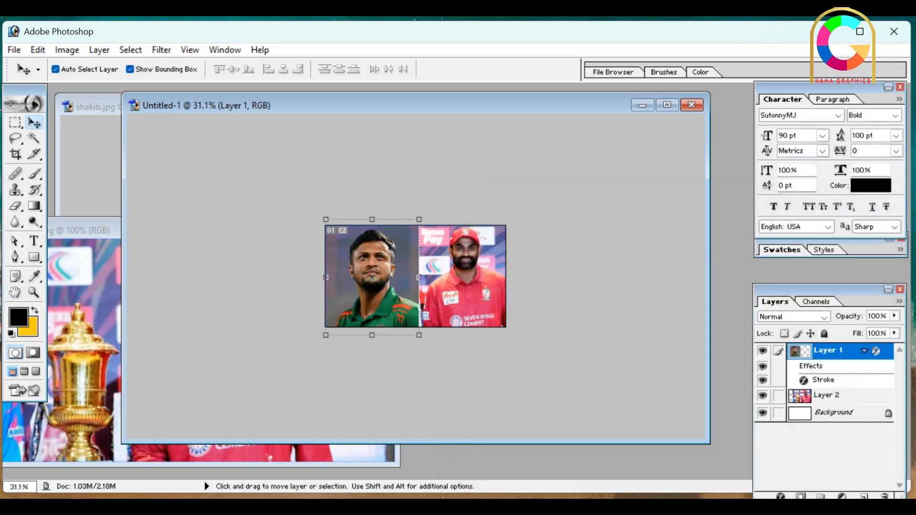
Delete Layer 2 with the tamim photo from Untitled-1
click(476, 276)
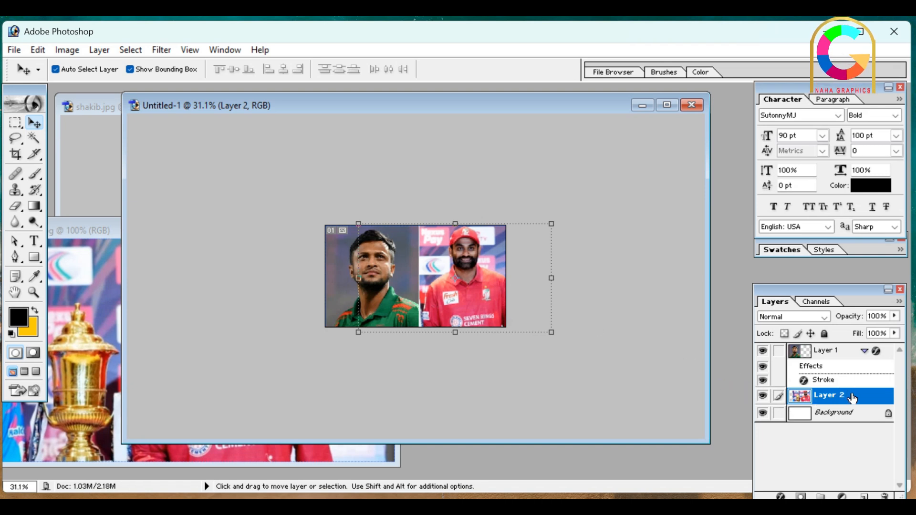
drag(848, 398, 885, 496)
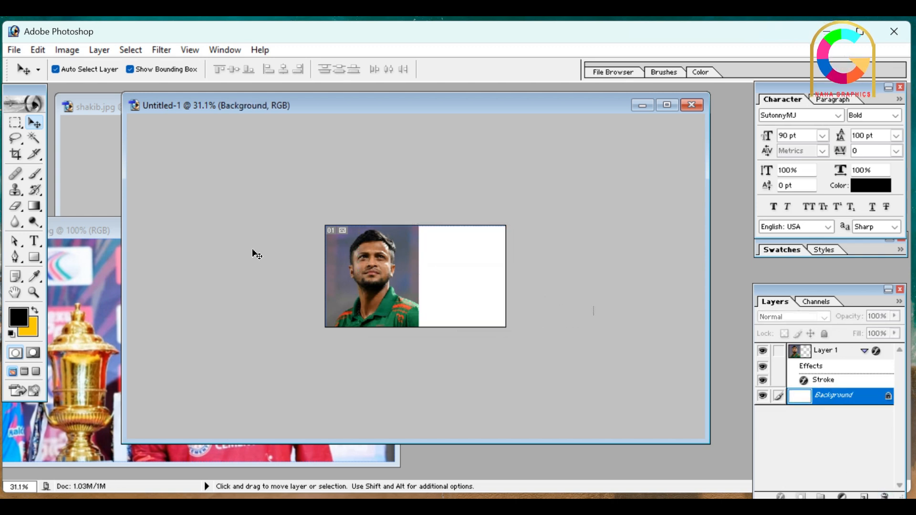
Bring the tamim.jpg window to the front, move it up and activate the Crop tool with the whole photo in view
click(91, 270)
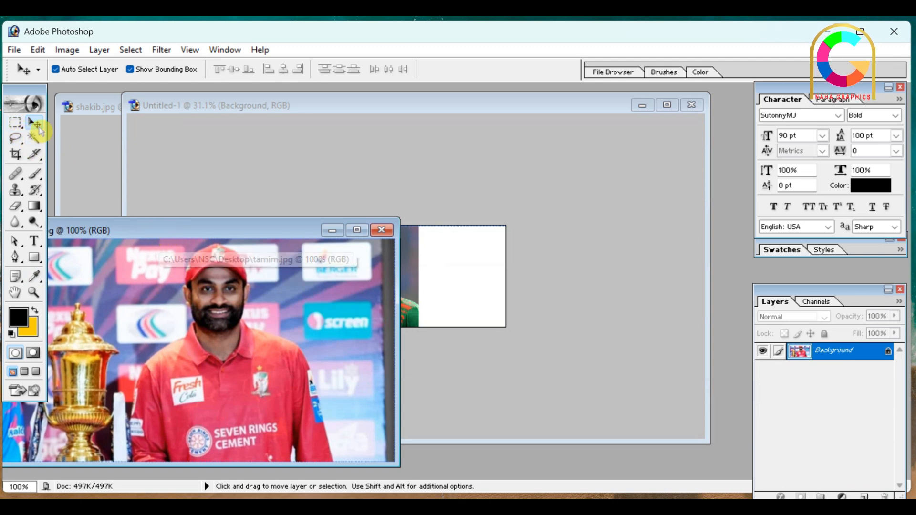
drag(150, 227, 166, 183)
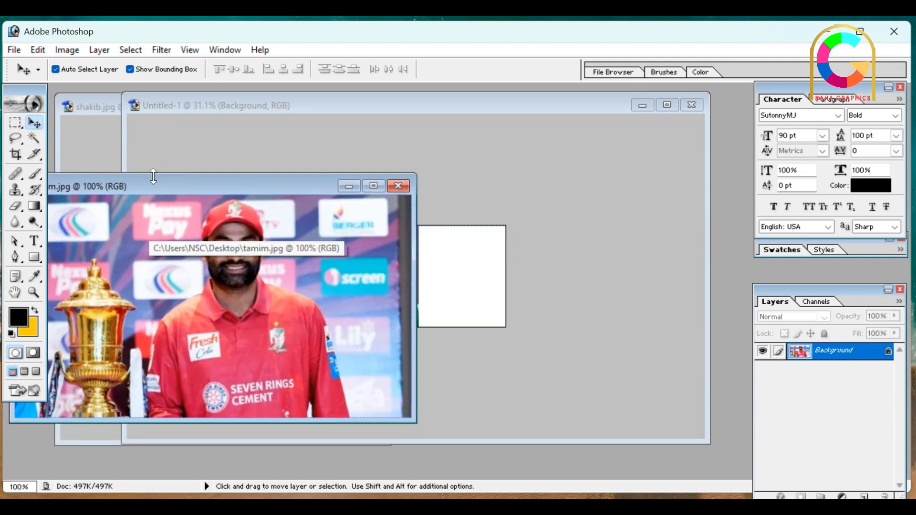
click(16, 155)
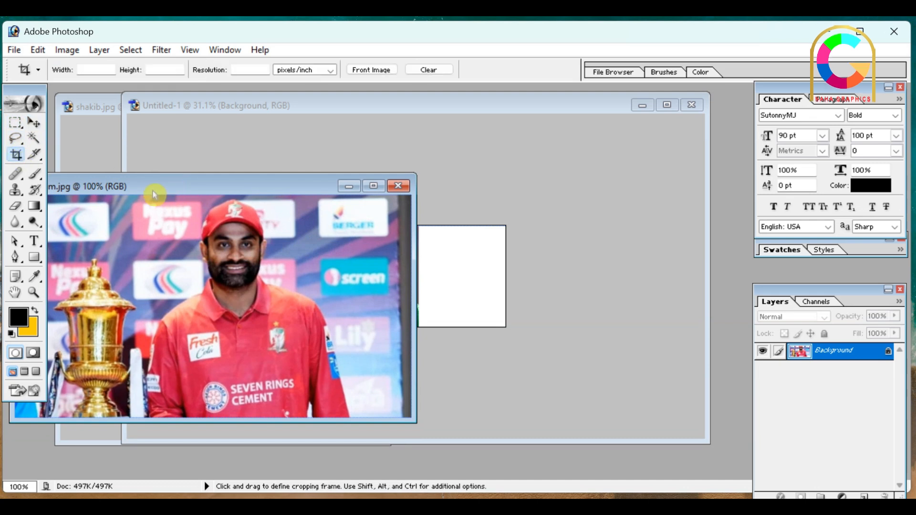
scroll(210, 298, down, 5)
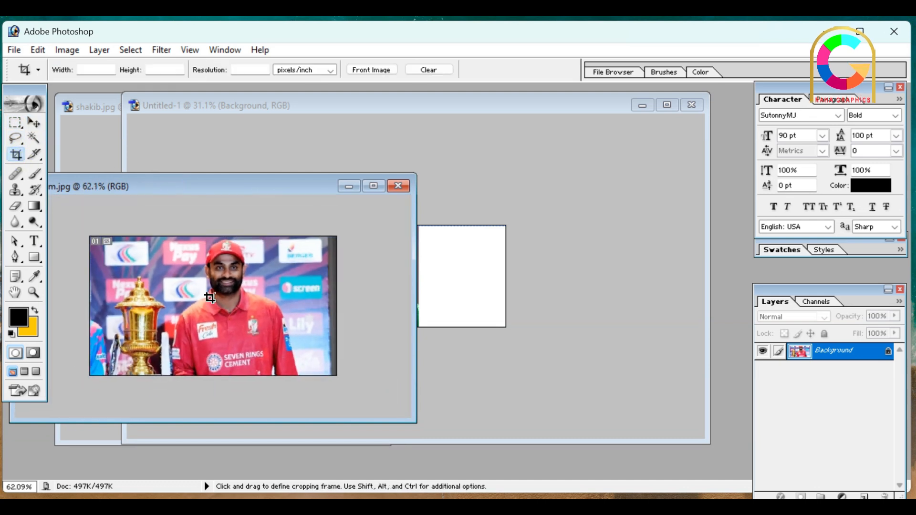
scroll(210, 298, down, 1)
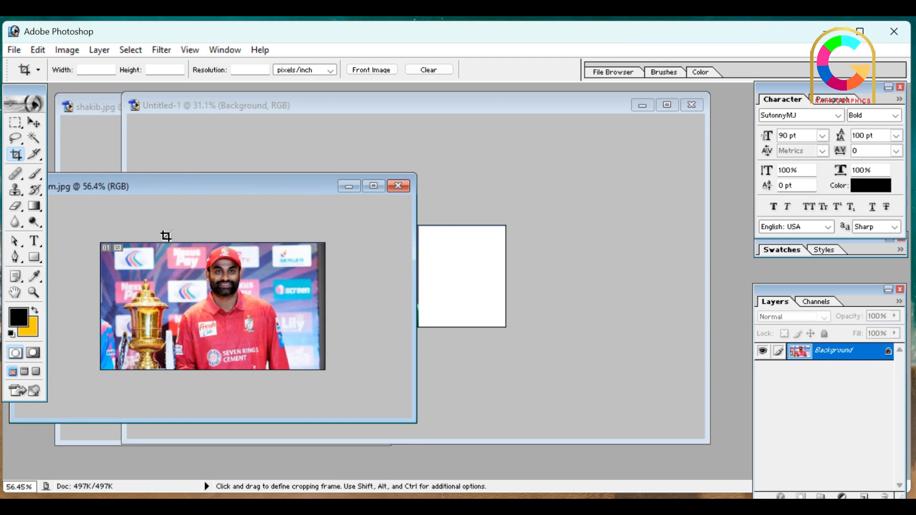
drag(166, 237, 188, 258)
drag(291, 356, 289, 357)
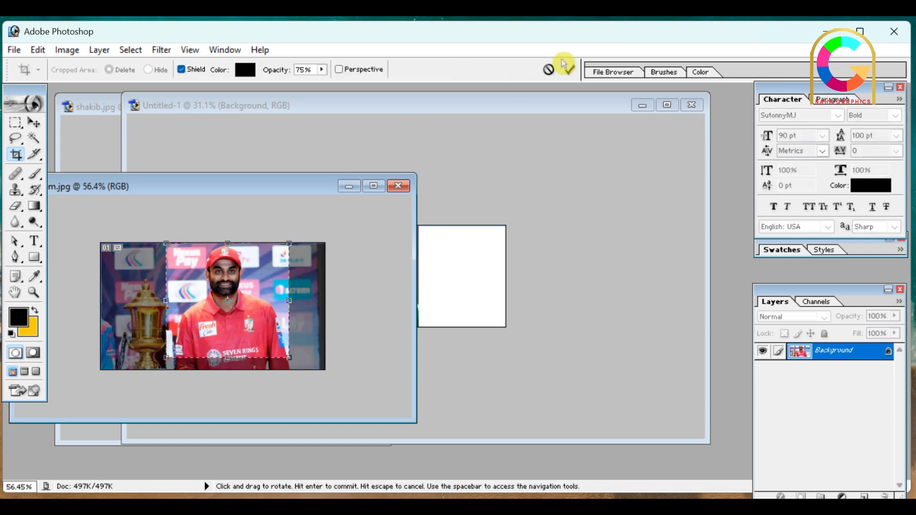
click(548, 69)
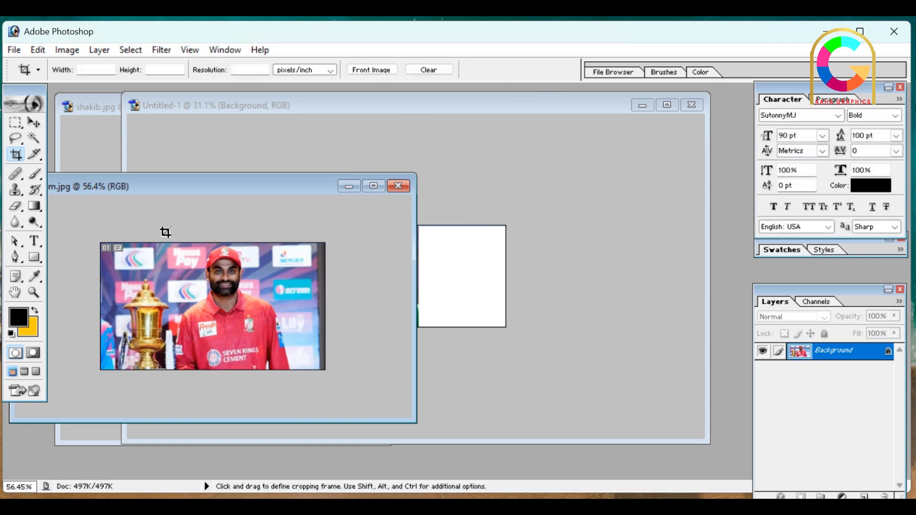
Crop tamim.jpg to a full-height, roughly square area around the player and copy it onto the blank right part of Untitled-1
drag(270, 361, 285, 381)
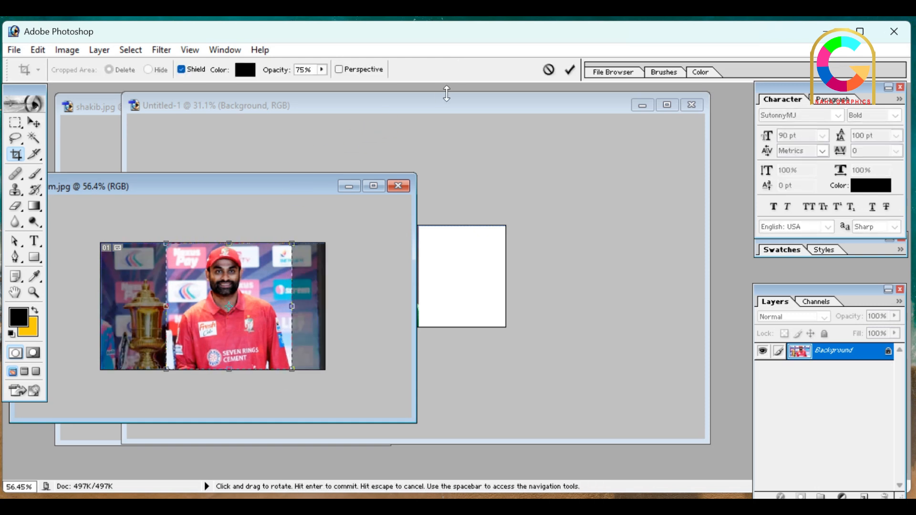
click(570, 71)
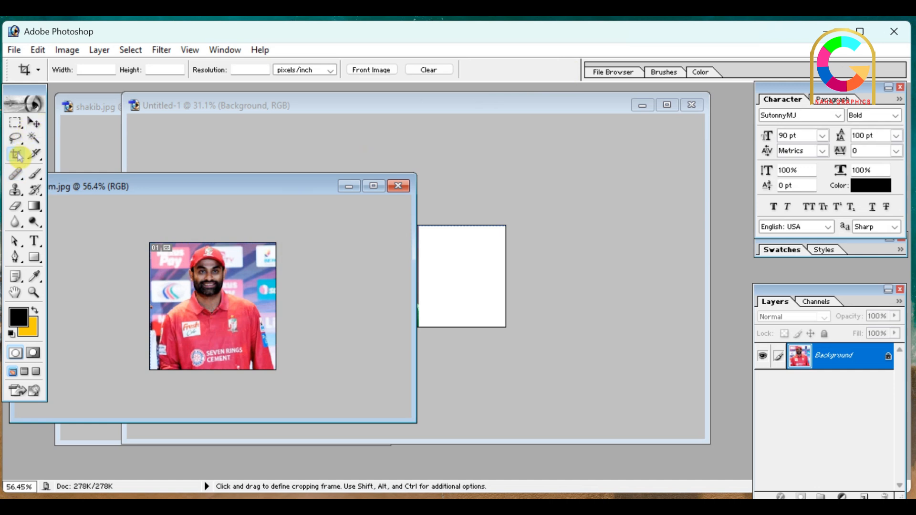
click(35, 124)
drag(246, 291, 475, 257)
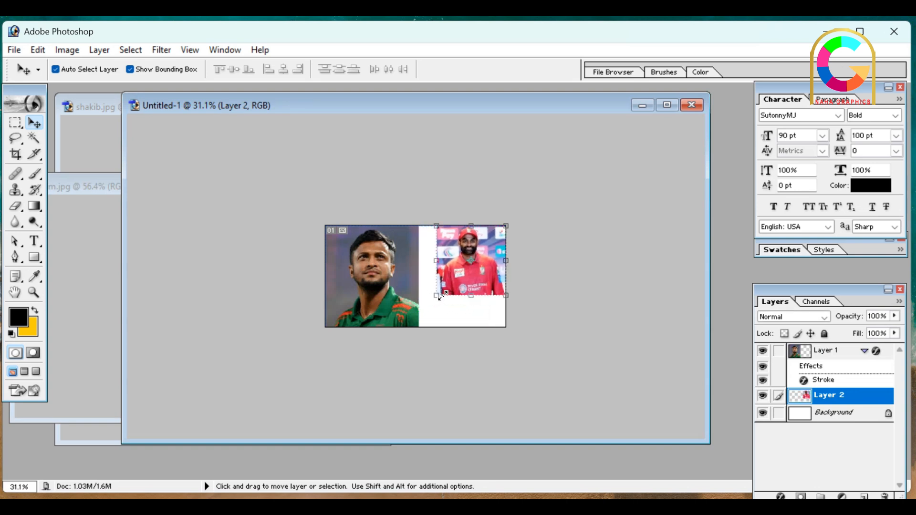
Scale the tamim photo proportionally to about 144.9% to fill the canvas height and move Layer 2 above Layer 1
drag(439, 295, 406, 327)
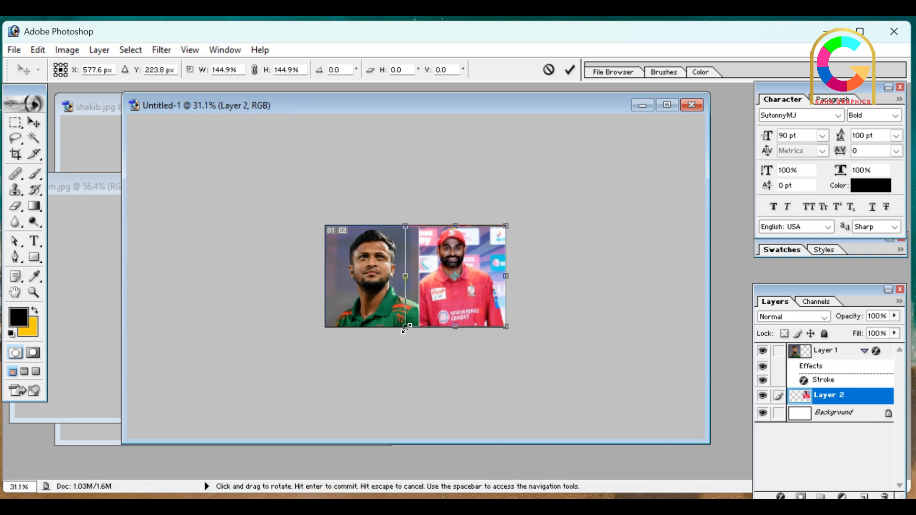
click(569, 70)
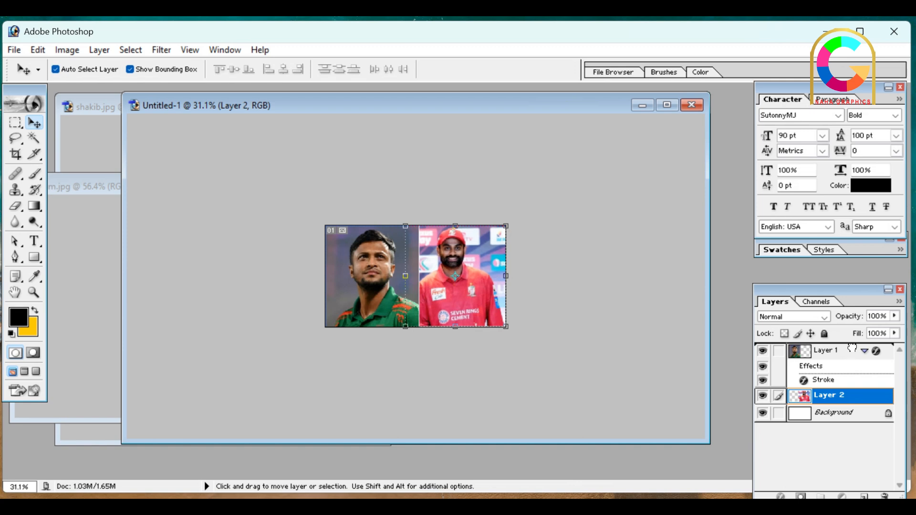
drag(852, 349, 853, 346)
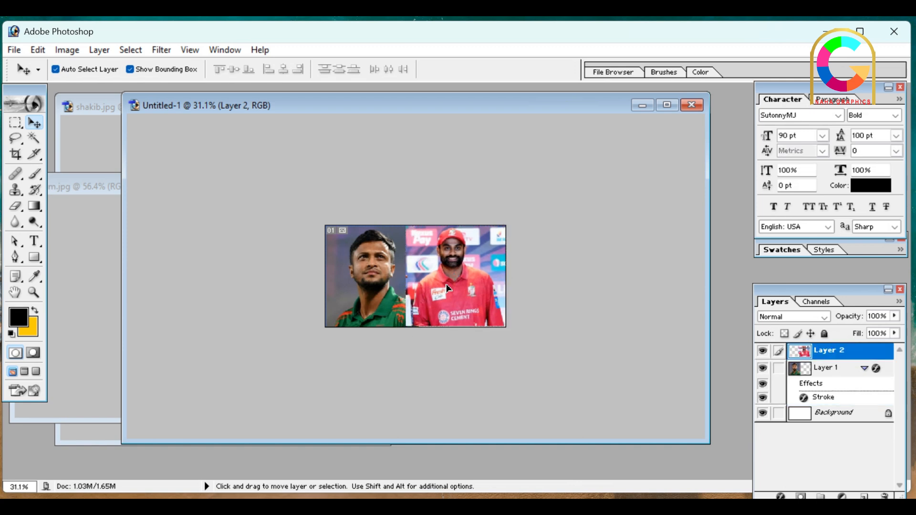
Shift the tamim photo right to uncover more of the shakib photo and scale it proportionally to about 103.2%
drag(448, 289, 459, 285)
drag(517, 227, 520, 223)
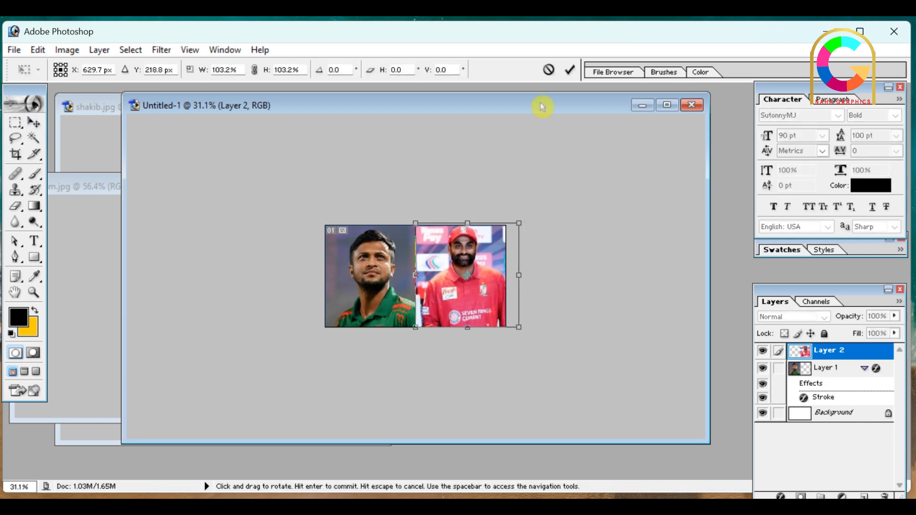
click(570, 69)
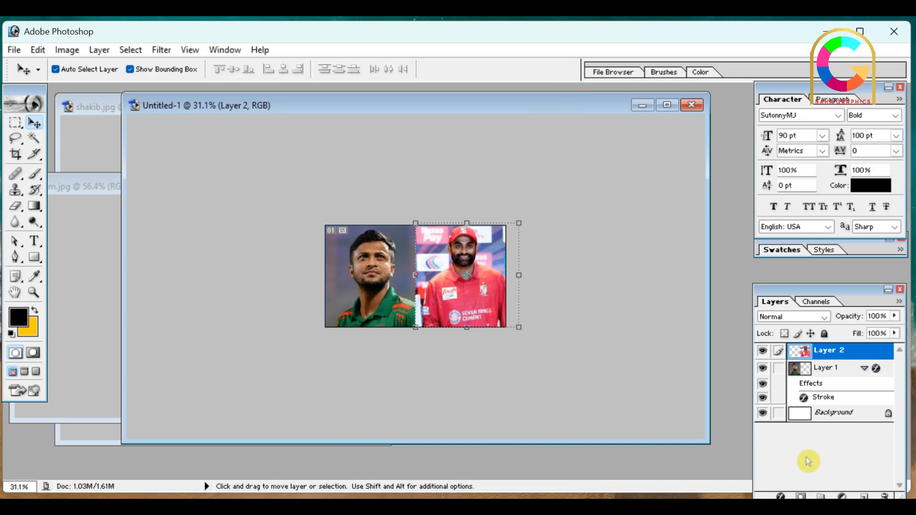
Add a 3 px outside stroke in white, FFFFFF, to Layer 2 with the tamim photo
click(785, 497)
click(821, 485)
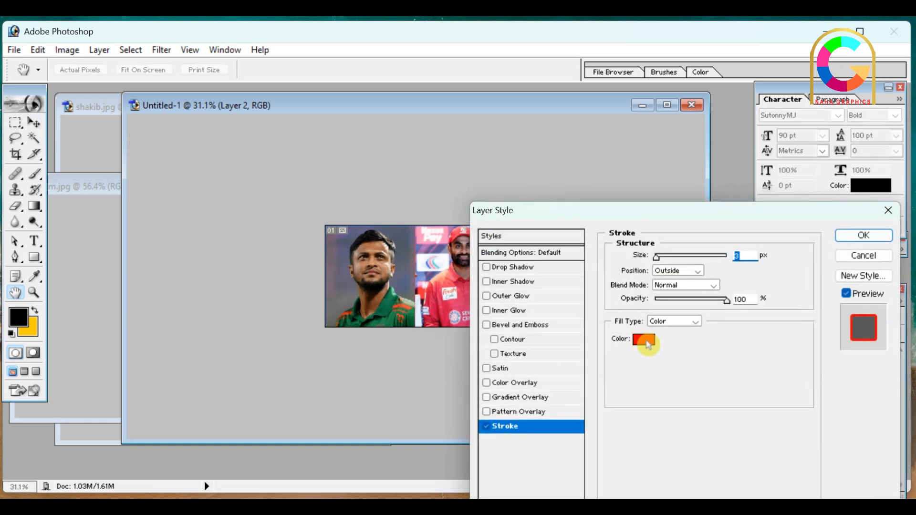
click(648, 345)
drag(337, 294, 298, 285)
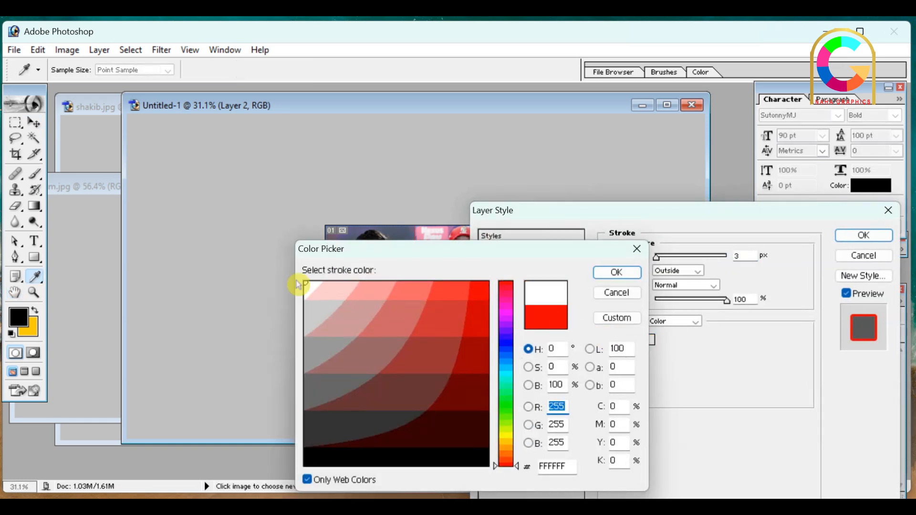
click(616, 273)
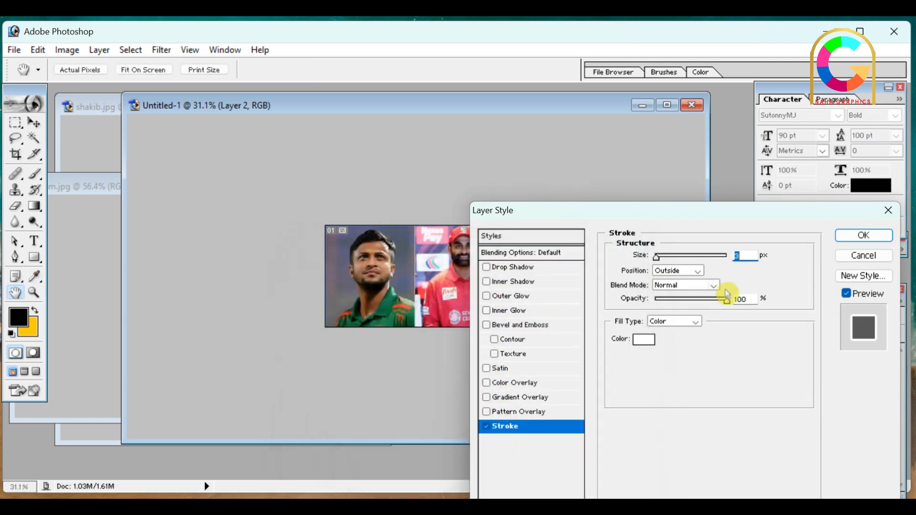
click(862, 236)
scroll(532, 226, up, 4)
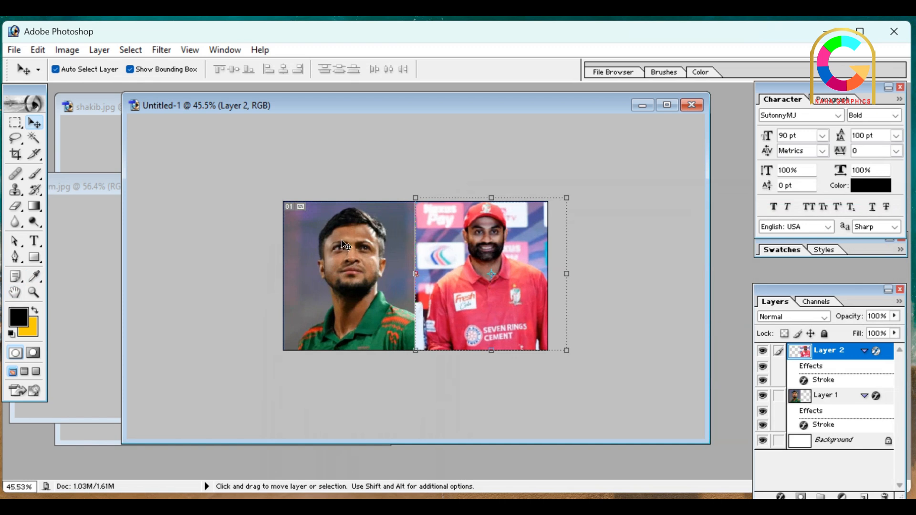
Save a JPEG copy of the composition to the Desktop as "shakib and tamim" with maximum quality 12 and the Progressive format option
click(16, 50)
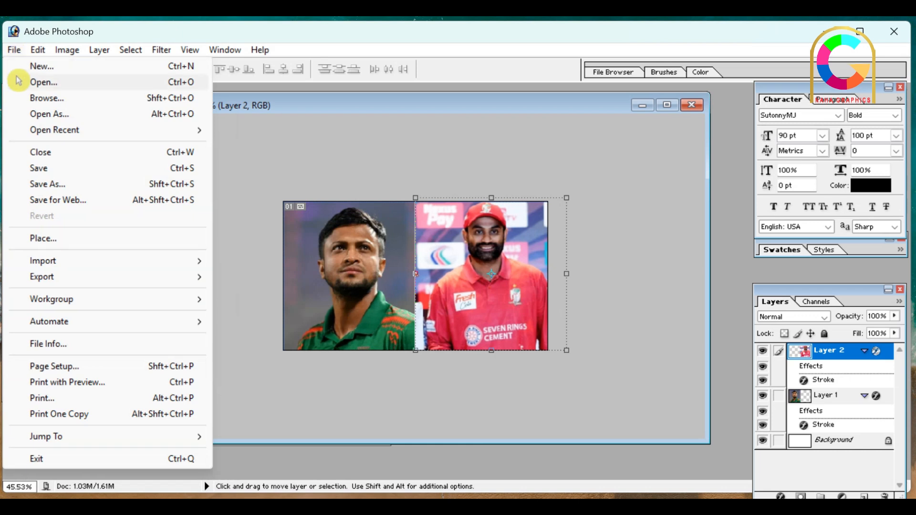
click(65, 183)
click(473, 317)
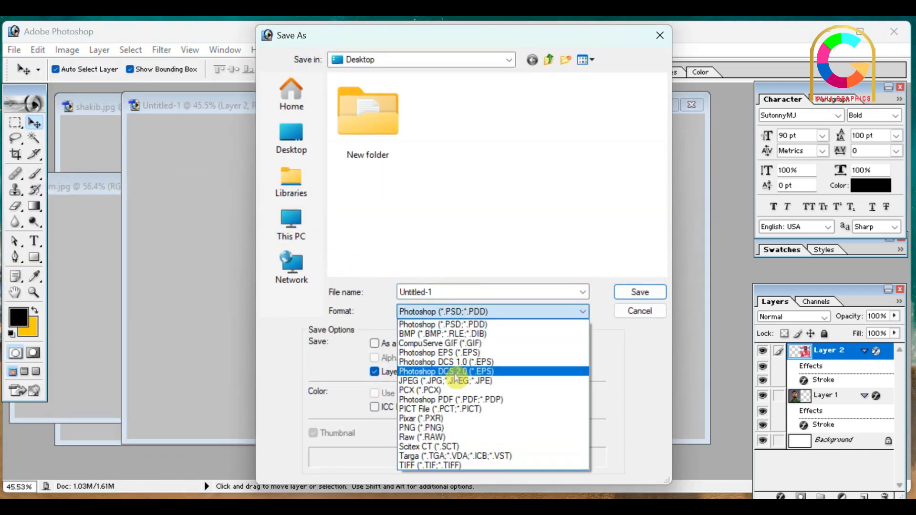
click(460, 379)
double_click(477, 291)
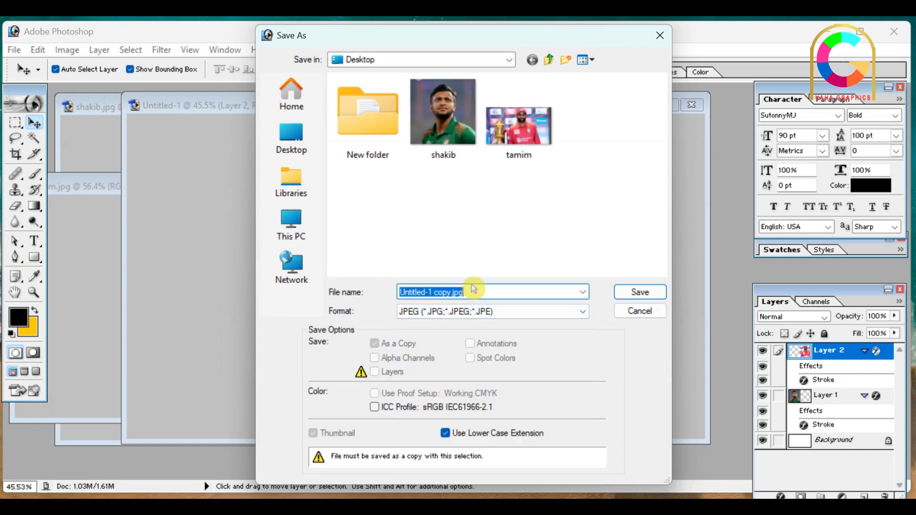
key(BackSpace)
text(shaki)
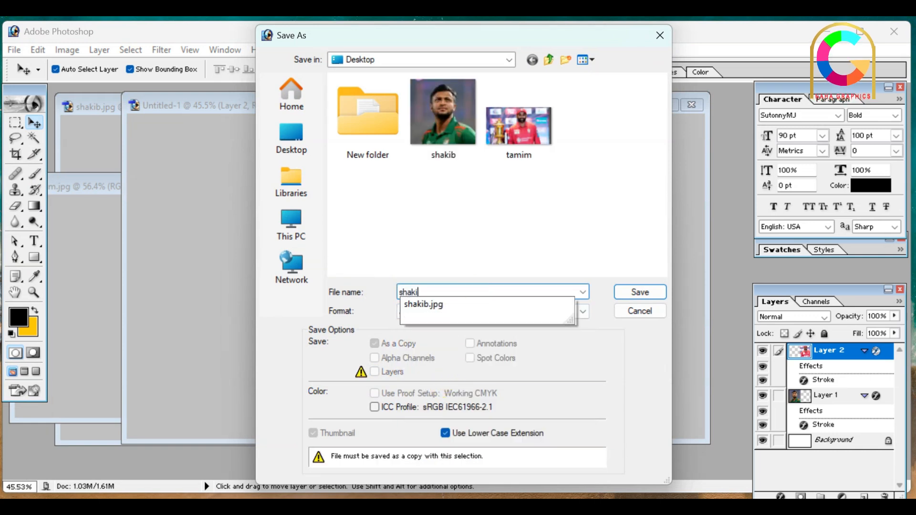
text(b and tamim)
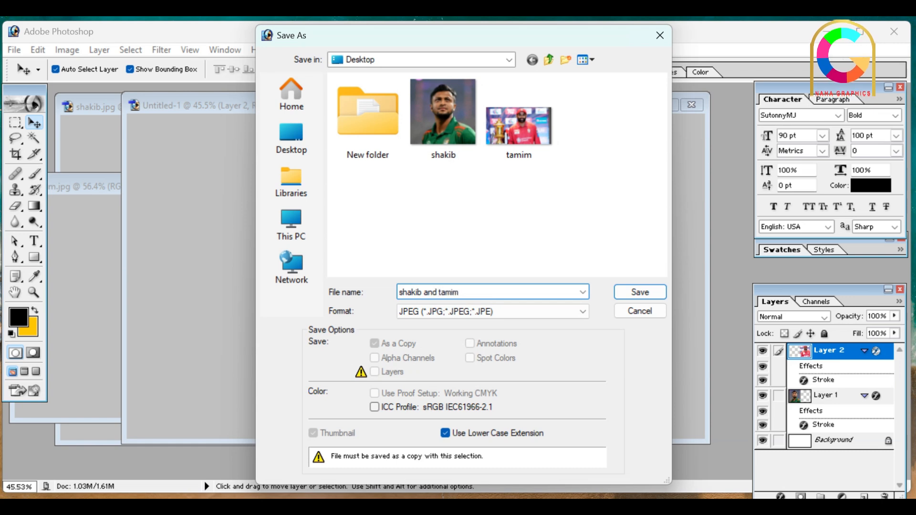
key(Return)
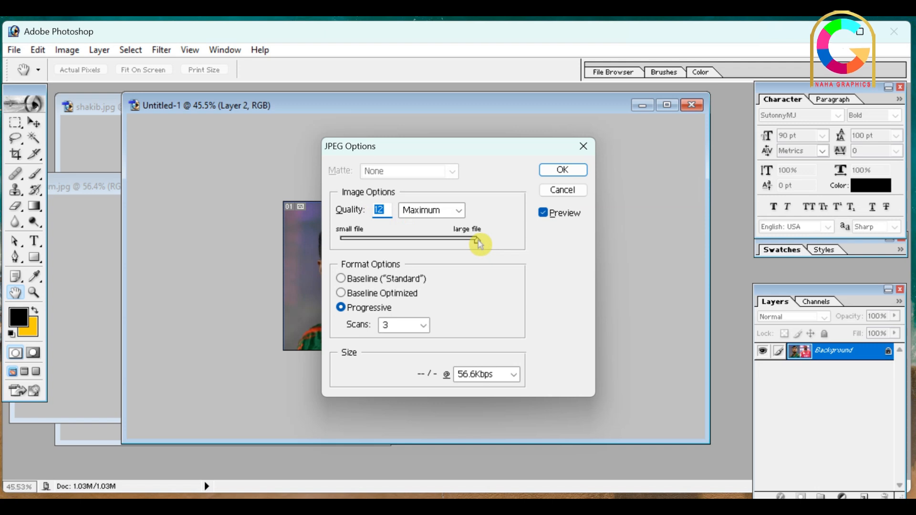
mouse_move(476, 242)
mouse_down()
mouse_move(413, 243)
mouse_move(482, 244)
mouse_up()
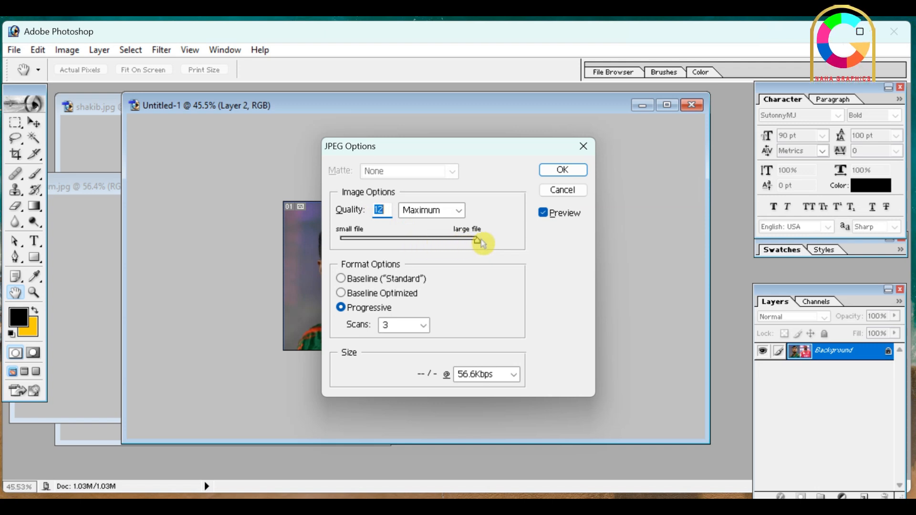
click(558, 170)
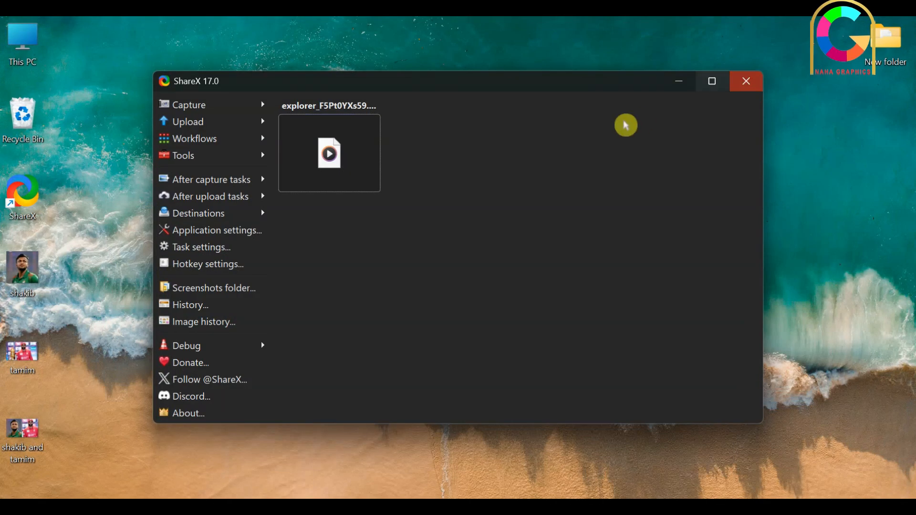
Move the saved "shakib and tamim" file to the upper middle of the desktop and view the image in the photo viewer
click(677, 88)
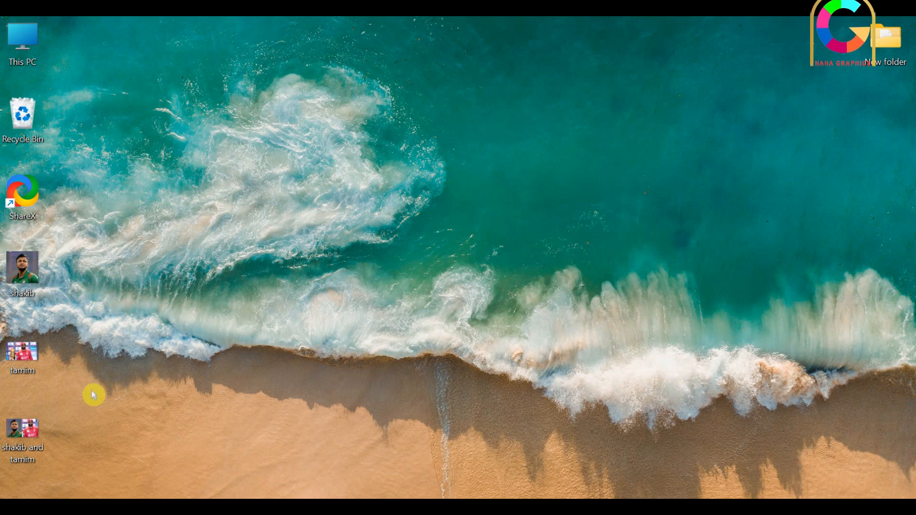
drag(46, 416, 422, 204)
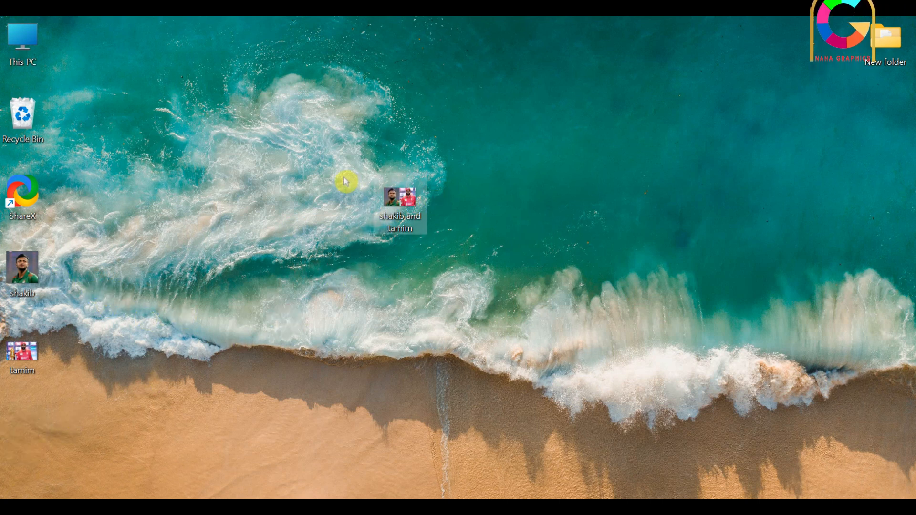
double_click(398, 203)
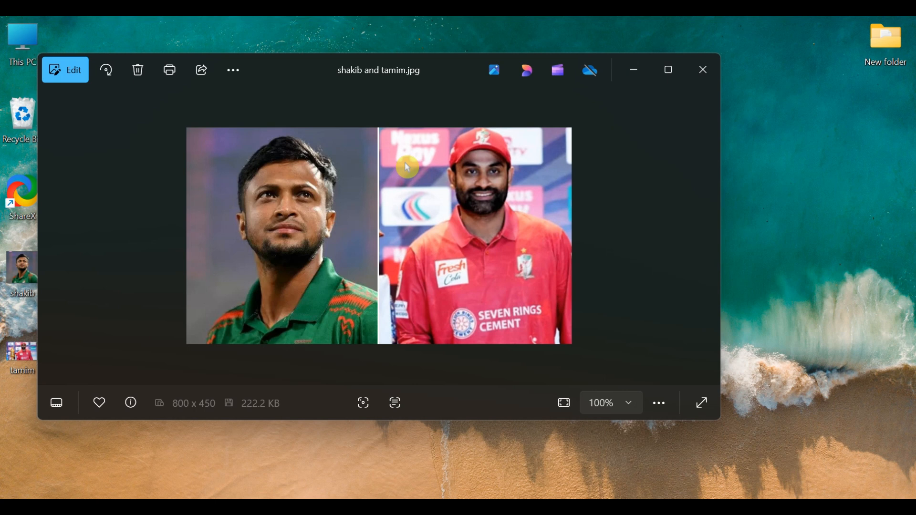
click(700, 74)
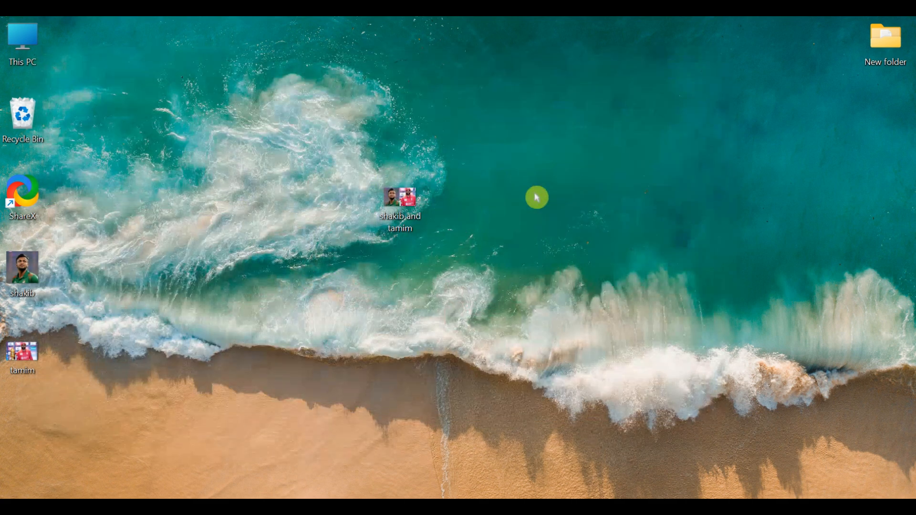